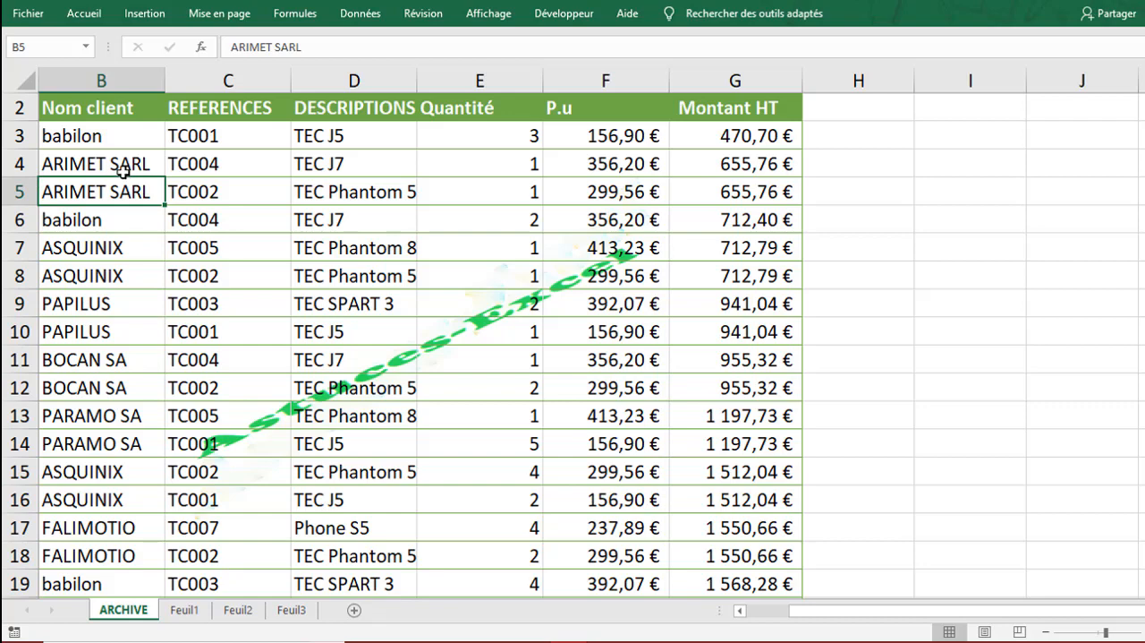
{"action": "left_click", "coordinate": [118, 167]}
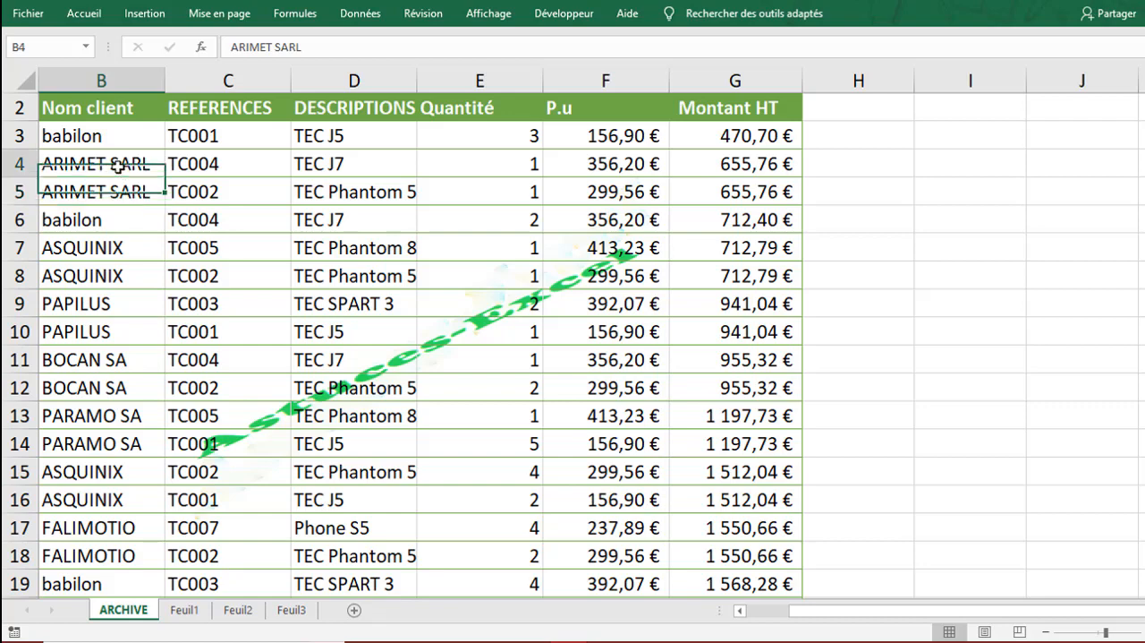
{"action": "left_click", "coordinate": [278, 147]}
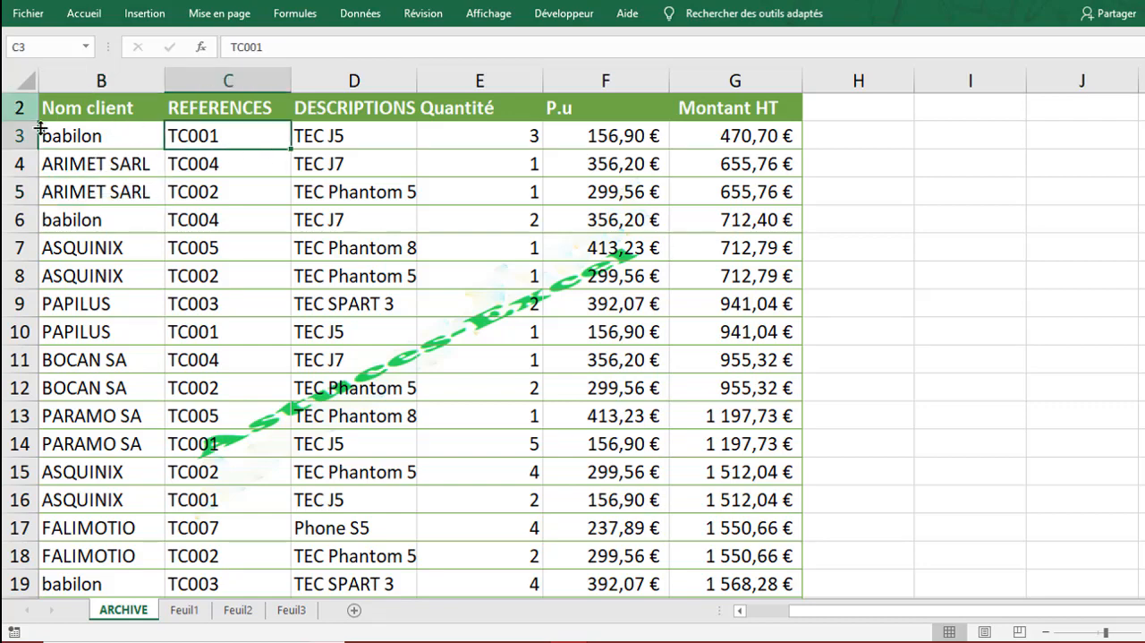
{"action": "left_click", "coordinate": [90, 111]}
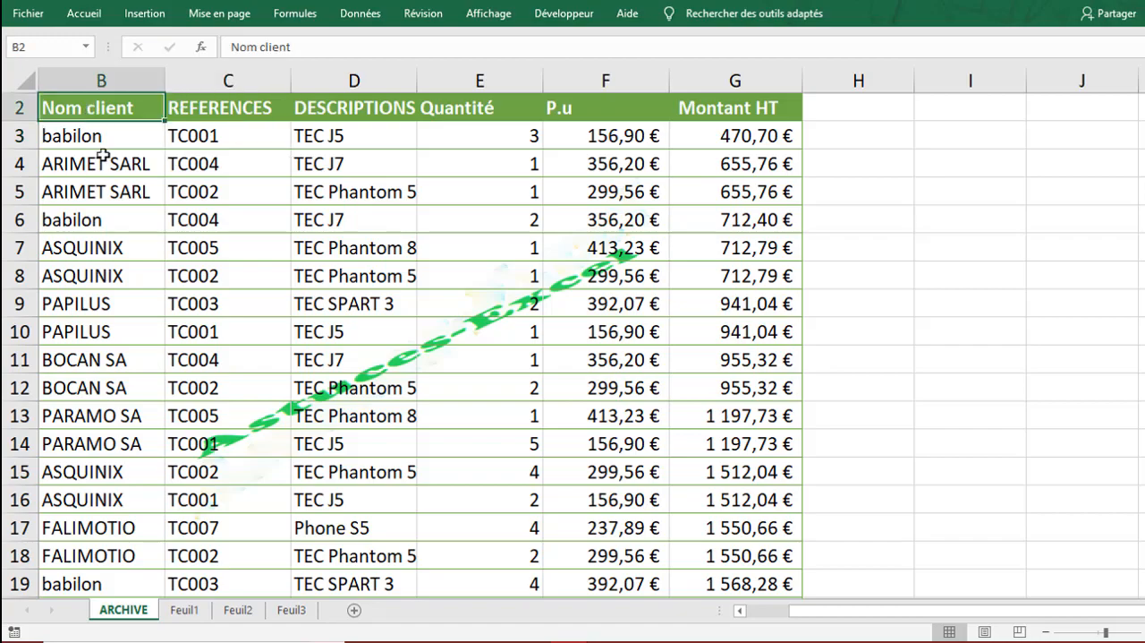
{"action": "left_click", "coordinate": [117, 324]}
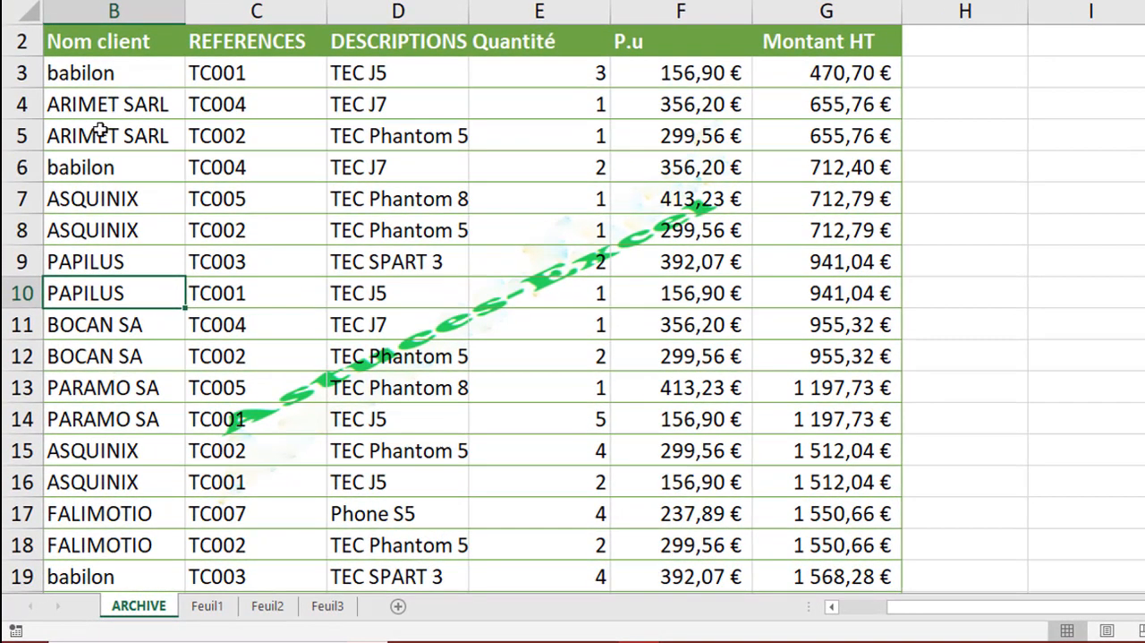
{"action": "left_click", "coordinate": [100, 103]}
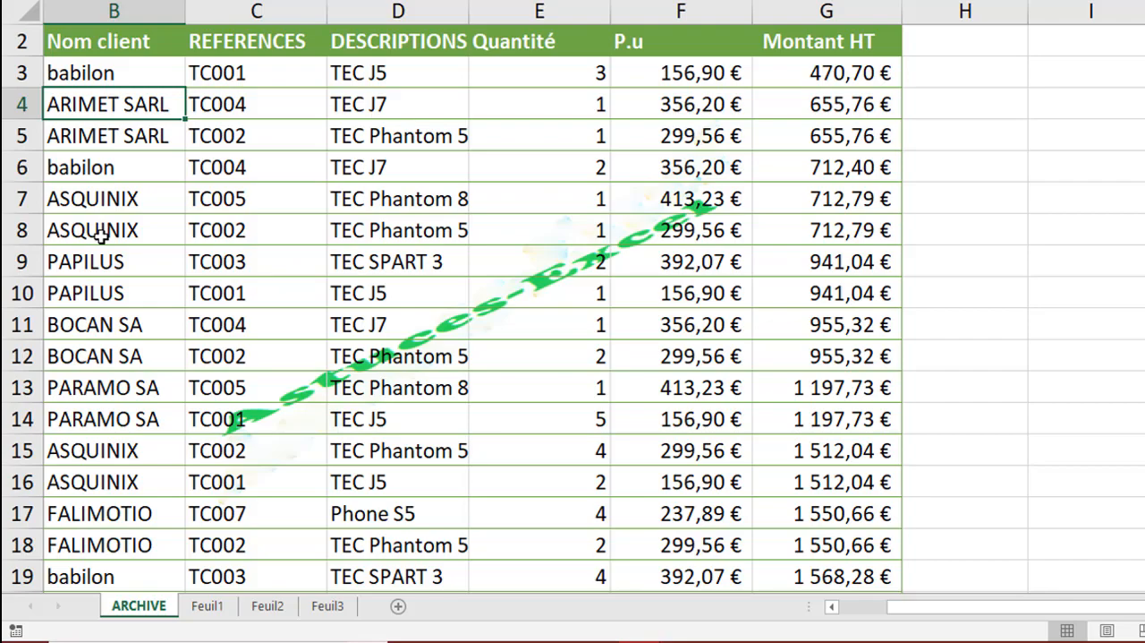
{"action": "left_click", "coordinate": [1014, 115]}
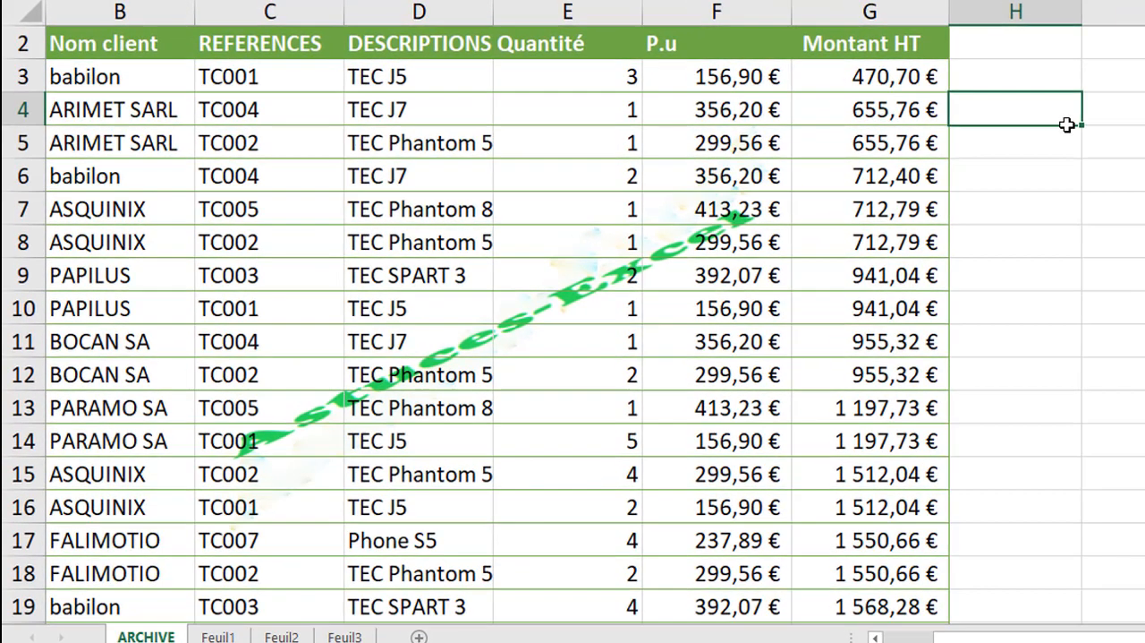
{"action": "left_click", "coordinate": [136, 238]}
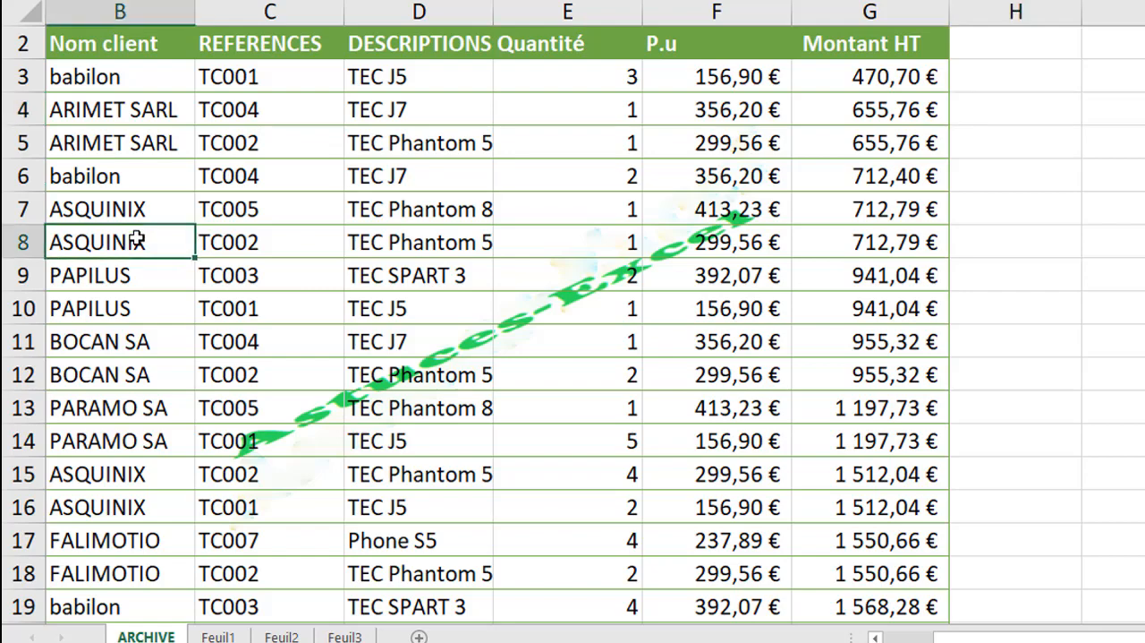
{"action": "left_click", "coordinate": [1053, 330]}
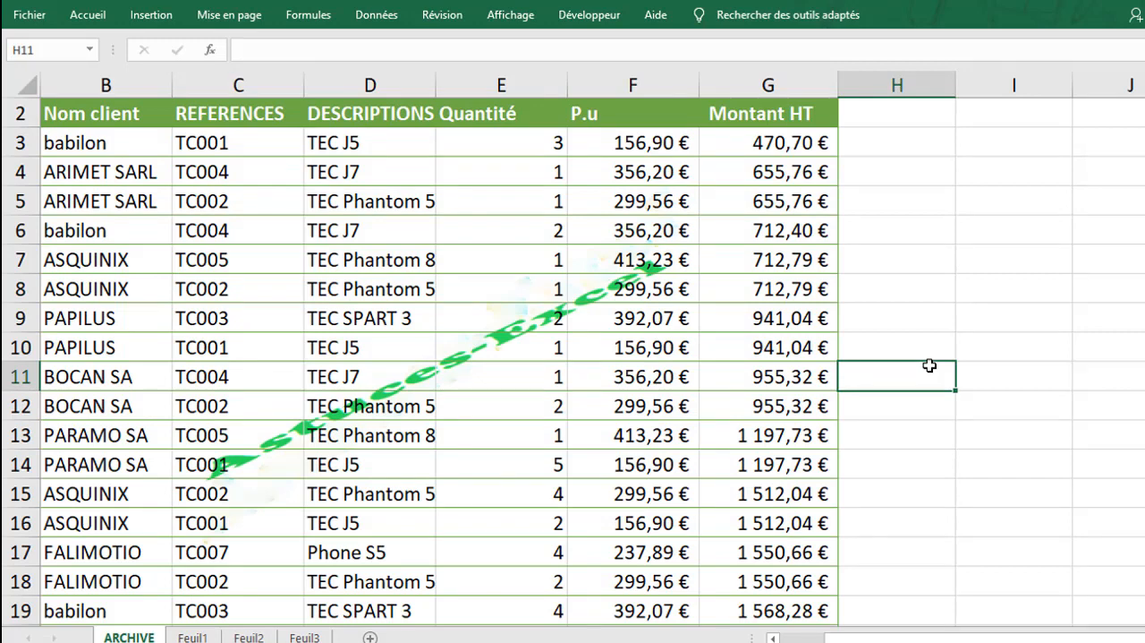
{"action": "left_click", "coordinate": [997, 358]}
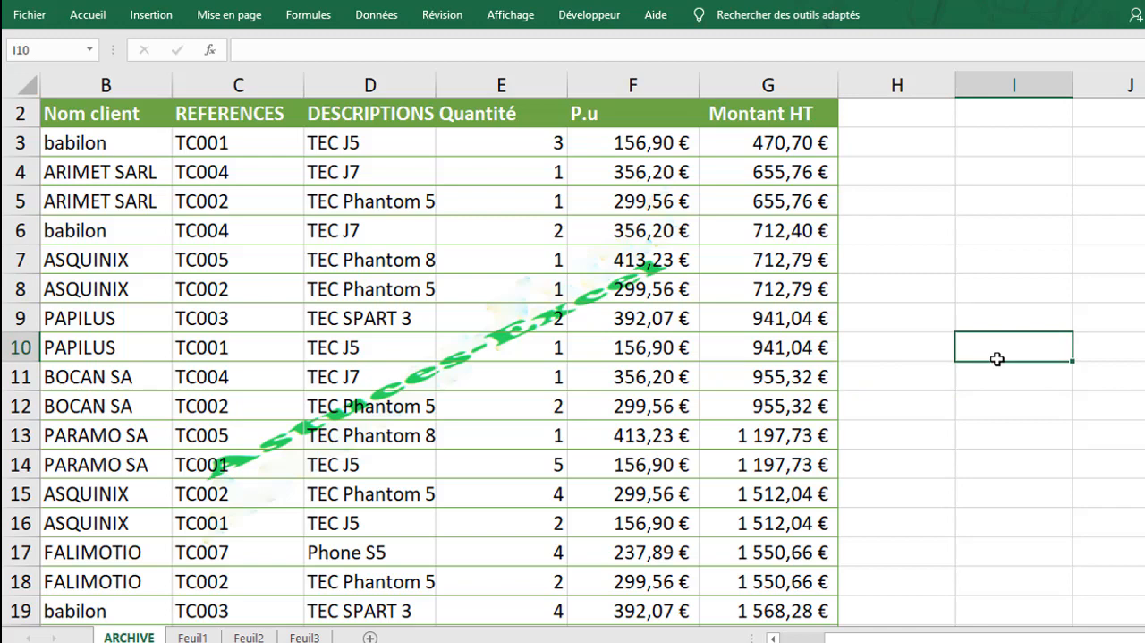
{"action": "left_click", "coordinate": [989, 308]}
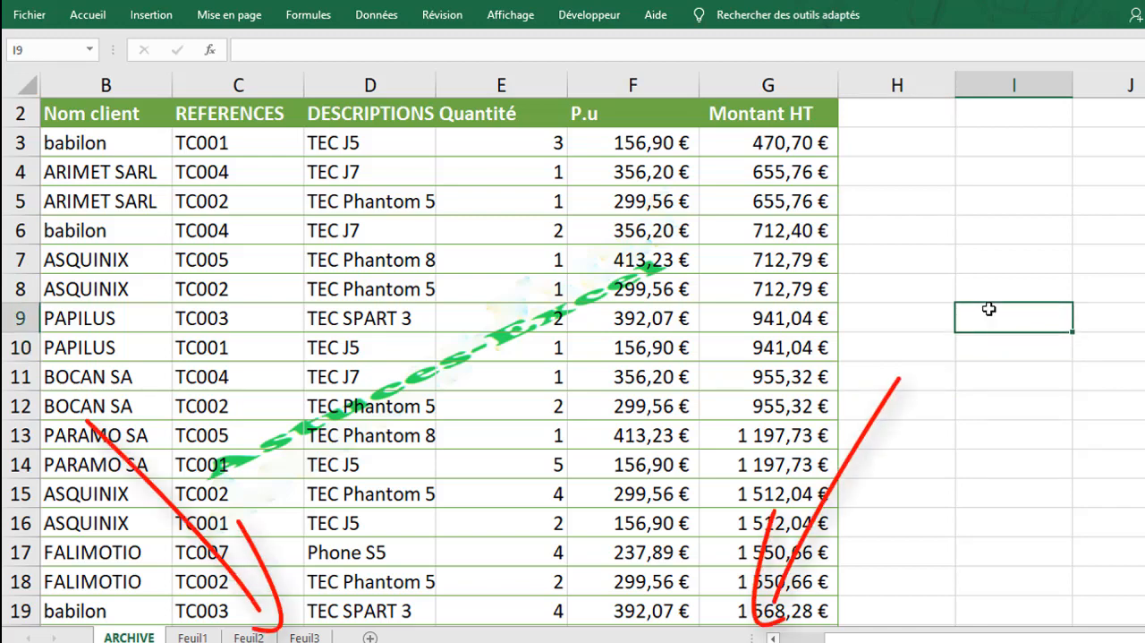
{"action": "left_click", "coordinate": [994, 290]}
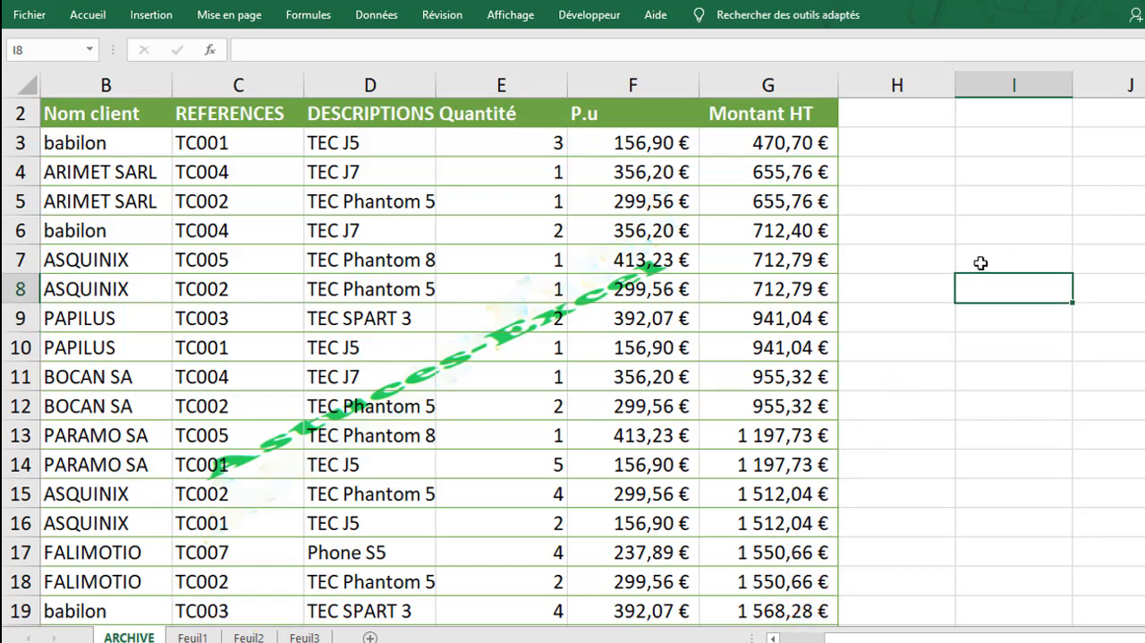
{"action": "left_click", "coordinate": [981, 263]}
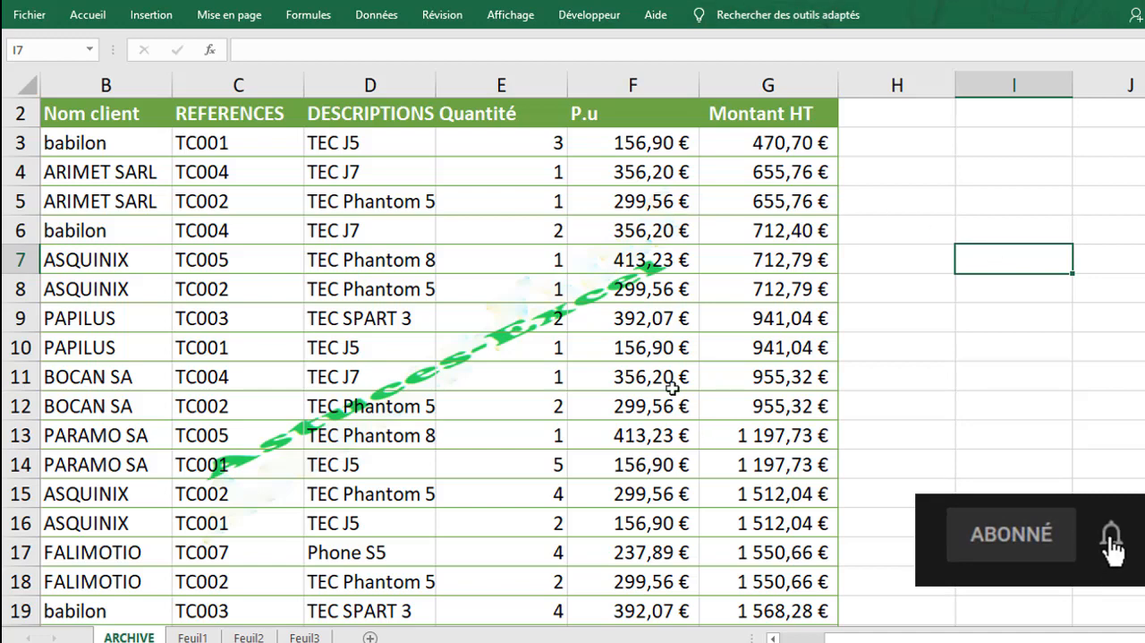
{"action": "left_click", "coordinate": [974, 320]}
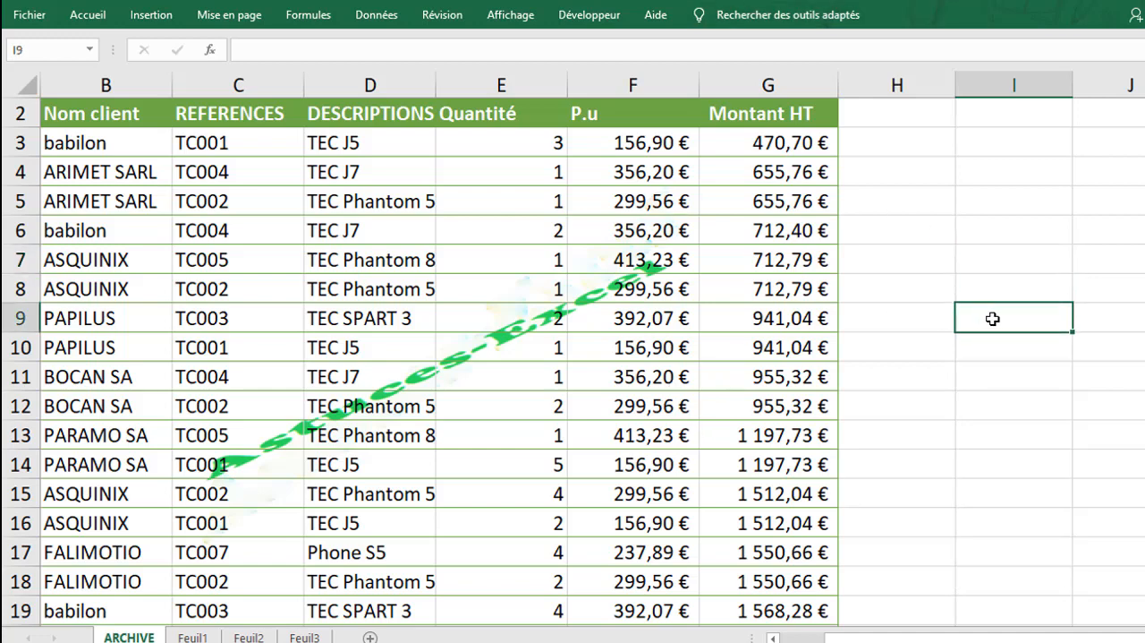
{"action": "left_click", "coordinate": [1000, 290]}
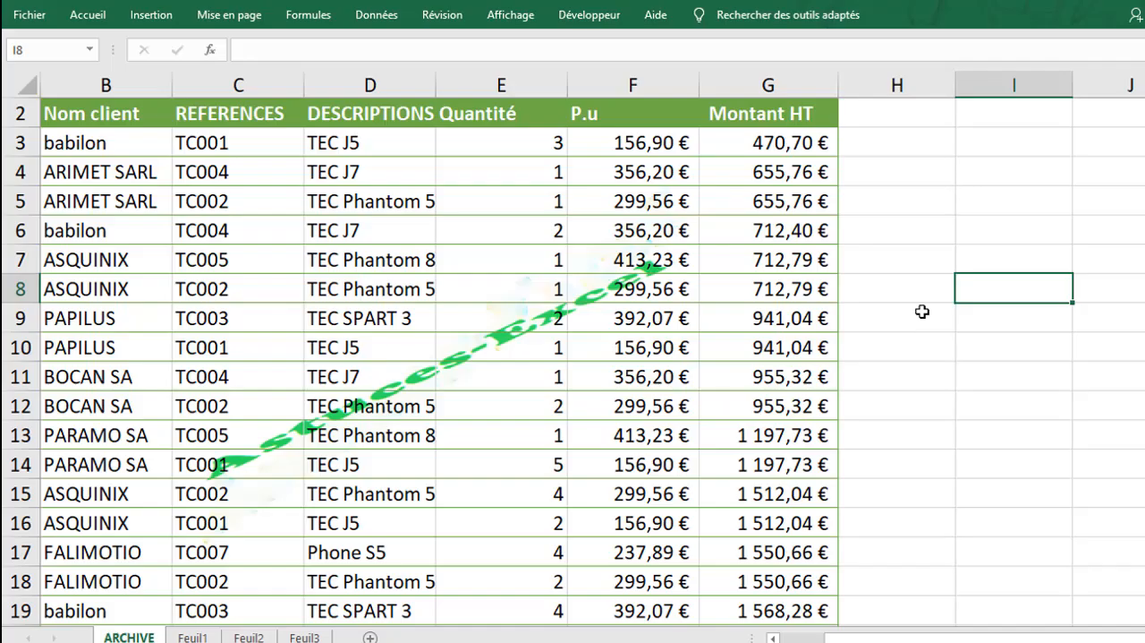
{"action": "left_click", "coordinate": [921, 311]}
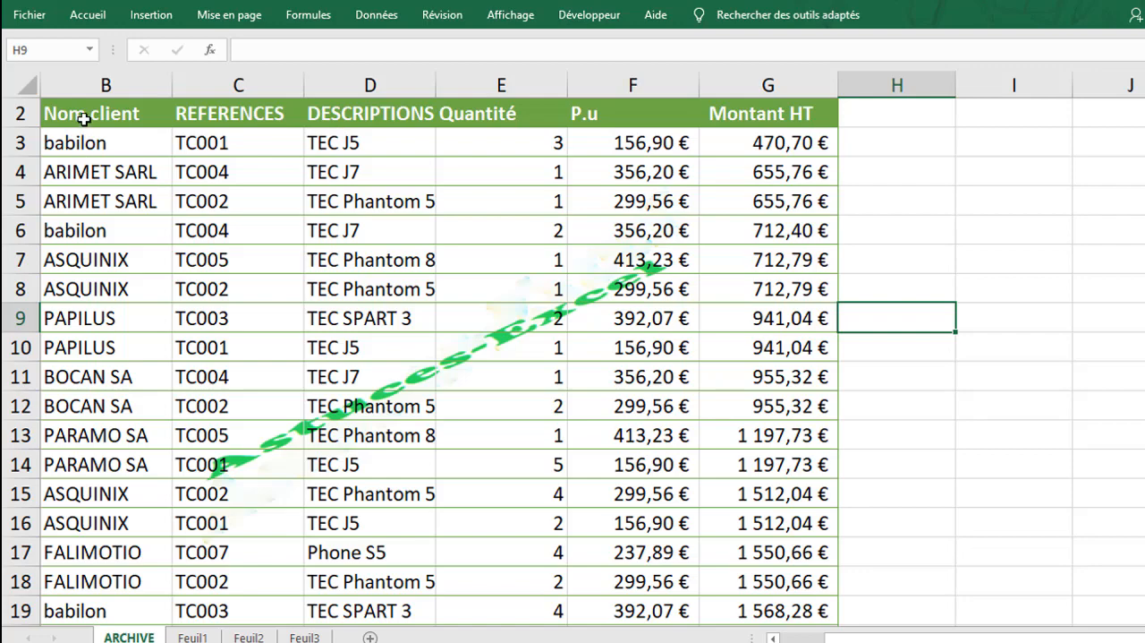
Copy the entire Nom client column from the ARCHIVE sheet and paste it into column C of Feuil1
{"action": "left_click_drag", "start_coordinate": [84, 115], "coordinate": [77, 582]}
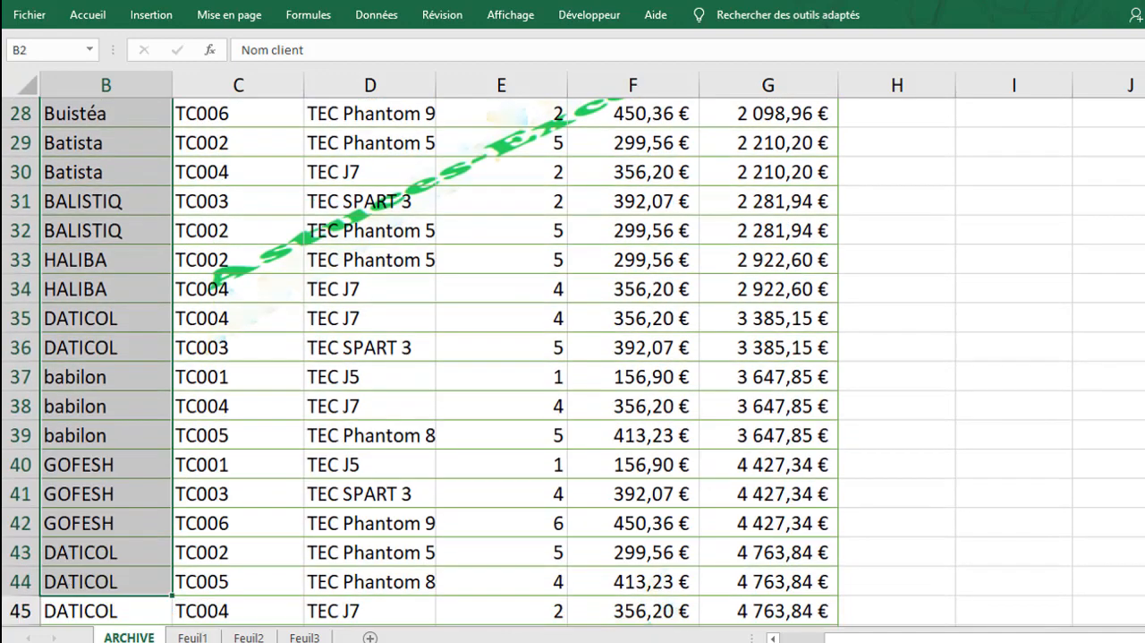
{"action": "scroll", "coordinate": [573, 362], "scroll_direction": "up", "scroll_amount": 9}
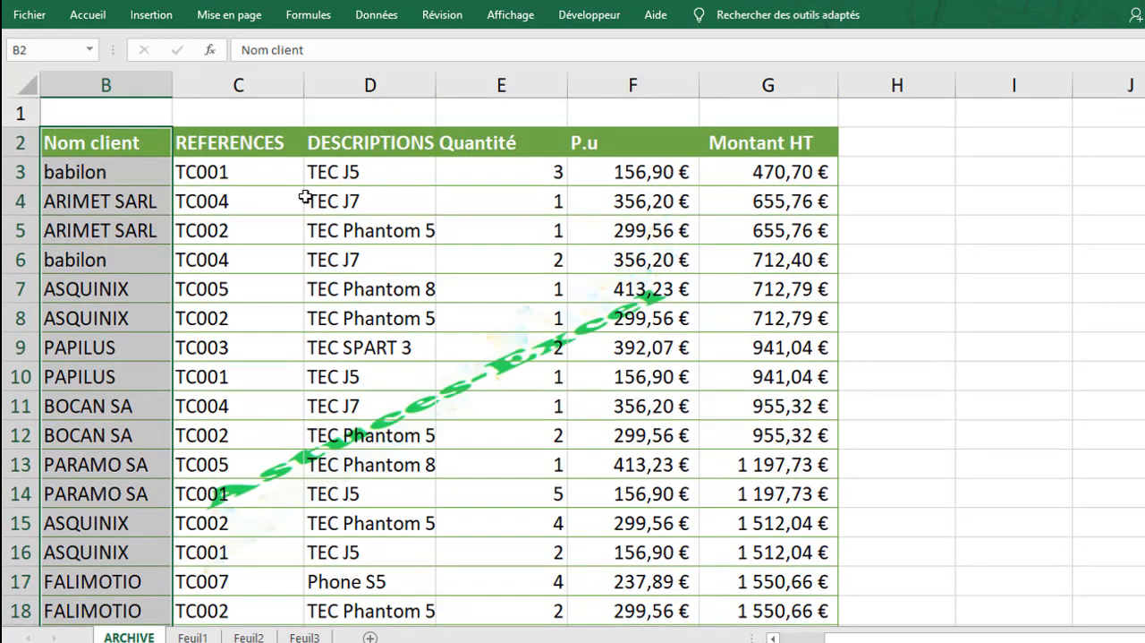
{"action": "left_click", "coordinate": [105, 88]}
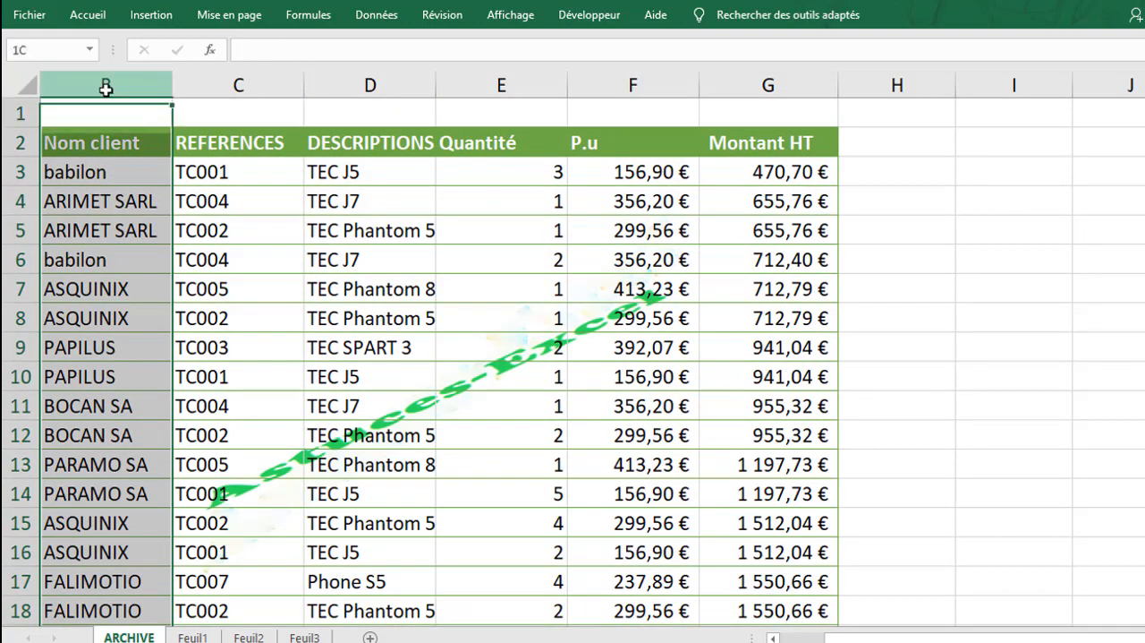
{"action": "key", "text": "ctrl+c"}
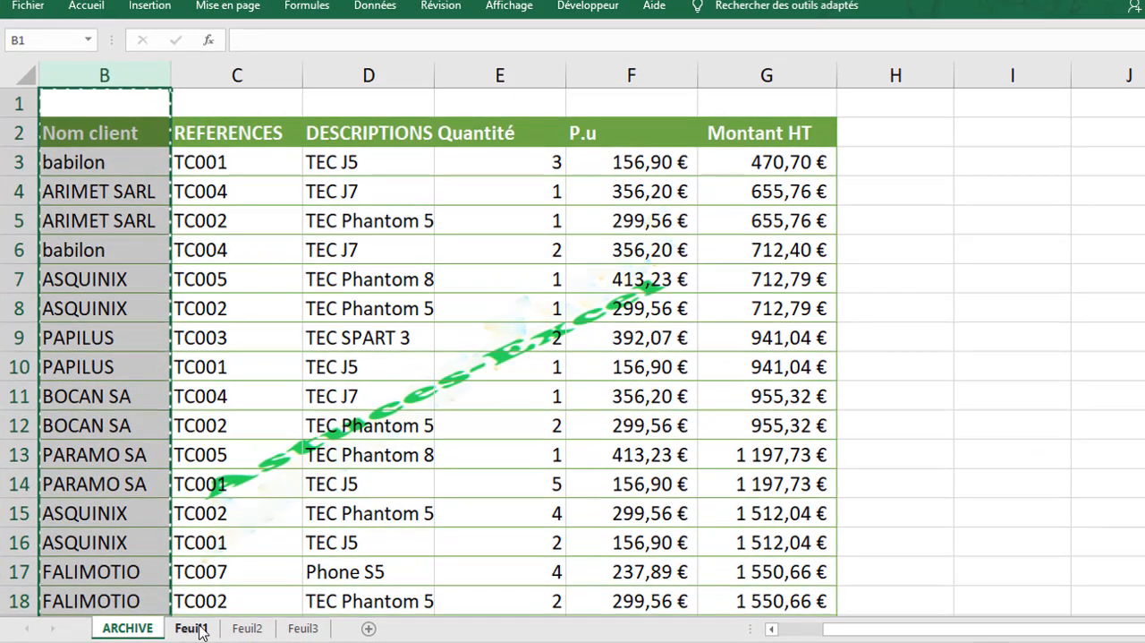
{"action": "left_click", "coordinate": [193, 637]}
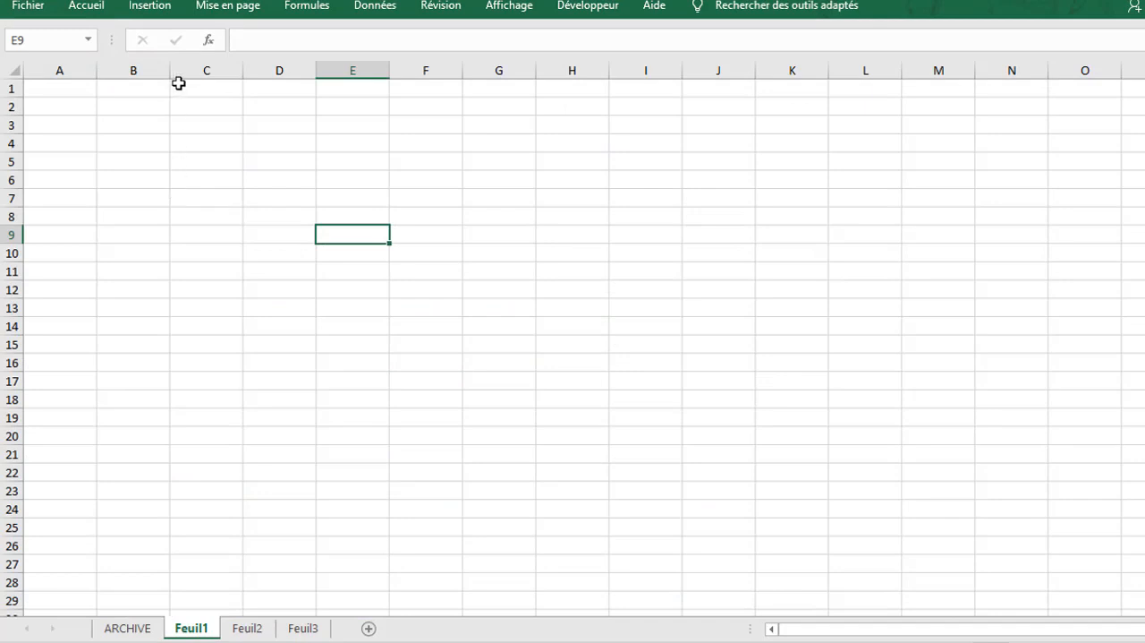
{"action": "left_click", "coordinate": [189, 126]}
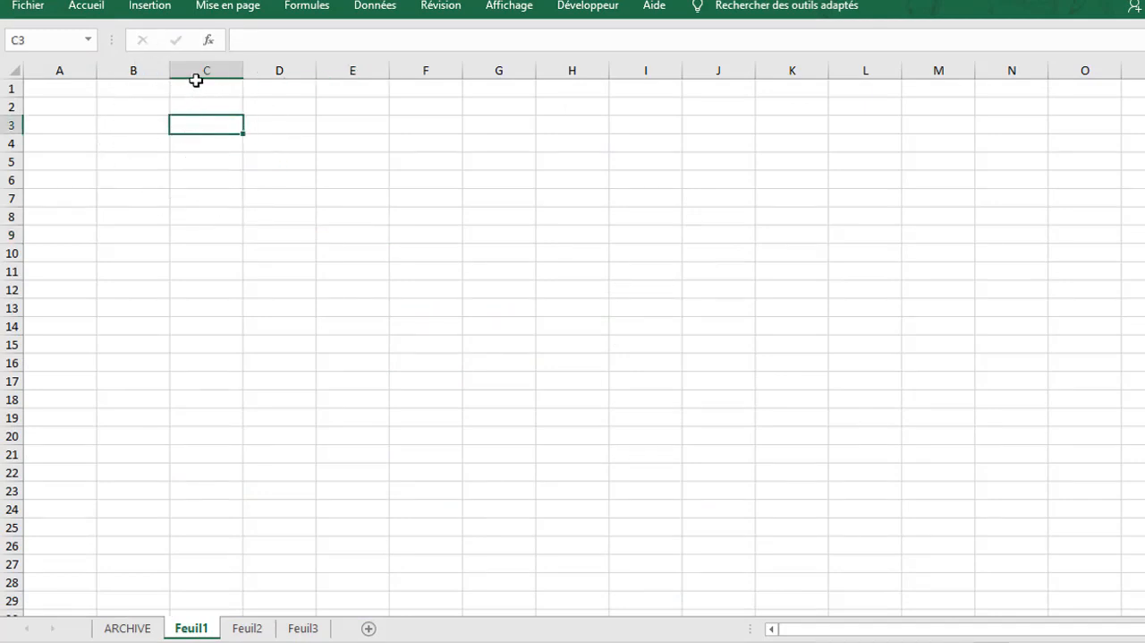
{"action": "left_click", "coordinate": [197, 70]}
{"action": "key", "text": "ctrl+v"}
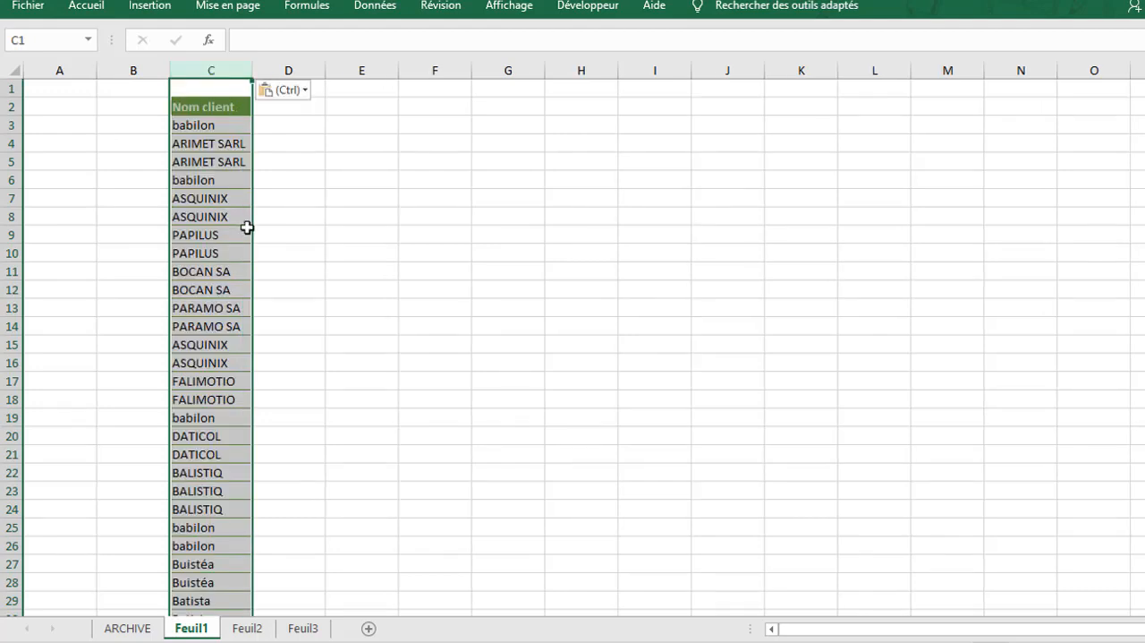
{"action": "left_click", "coordinate": [393, 141]}
{"action": "scroll", "coordinate": [394, 141], "scroll_direction": "up", "scroll_amount": 4}
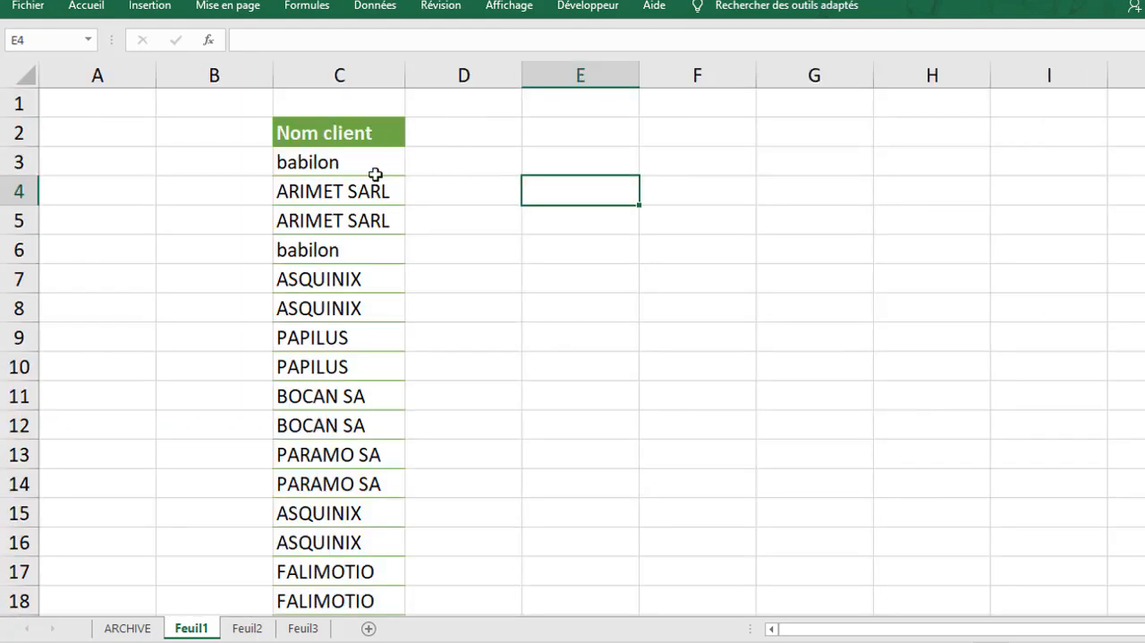
Remove the duplicates from column C of Feuil1, treating the data as having headers
{"action": "left_click", "coordinate": [341, 78]}
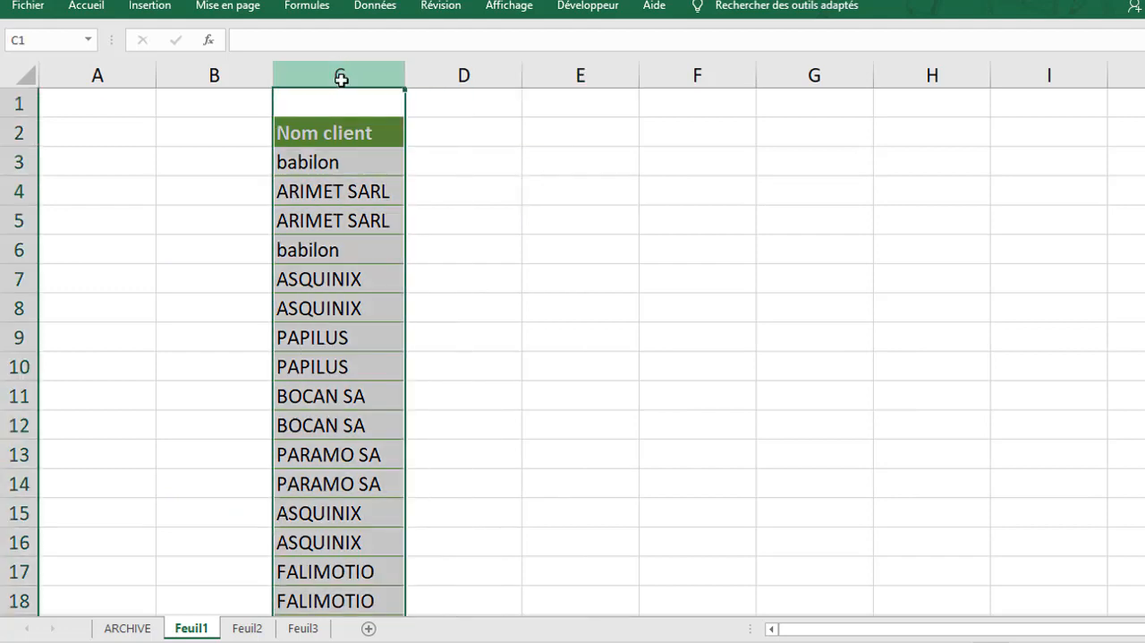
{"action": "left_click", "coordinate": [375, 7]}
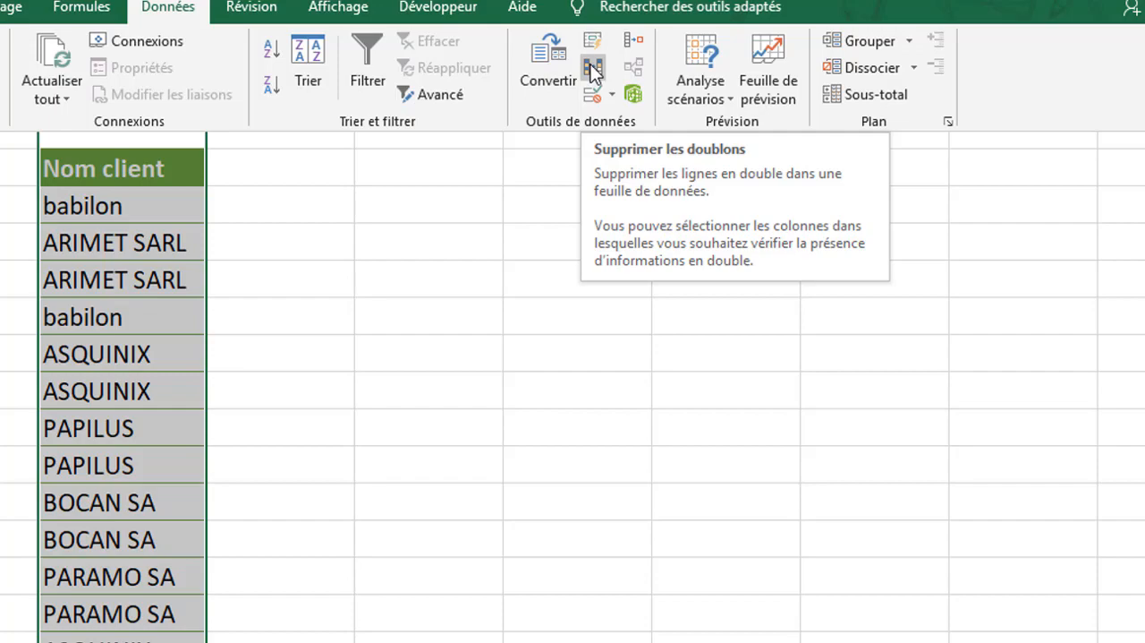
{"action": "left_click", "coordinate": [594, 70]}
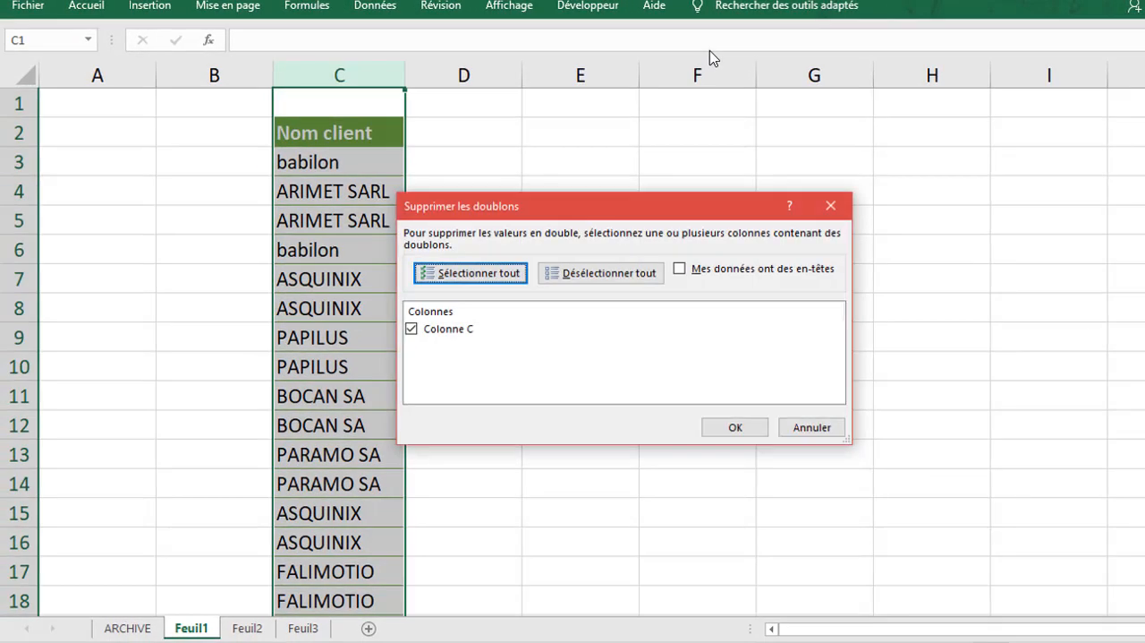
{"action": "left_click", "coordinate": [696, 271]}
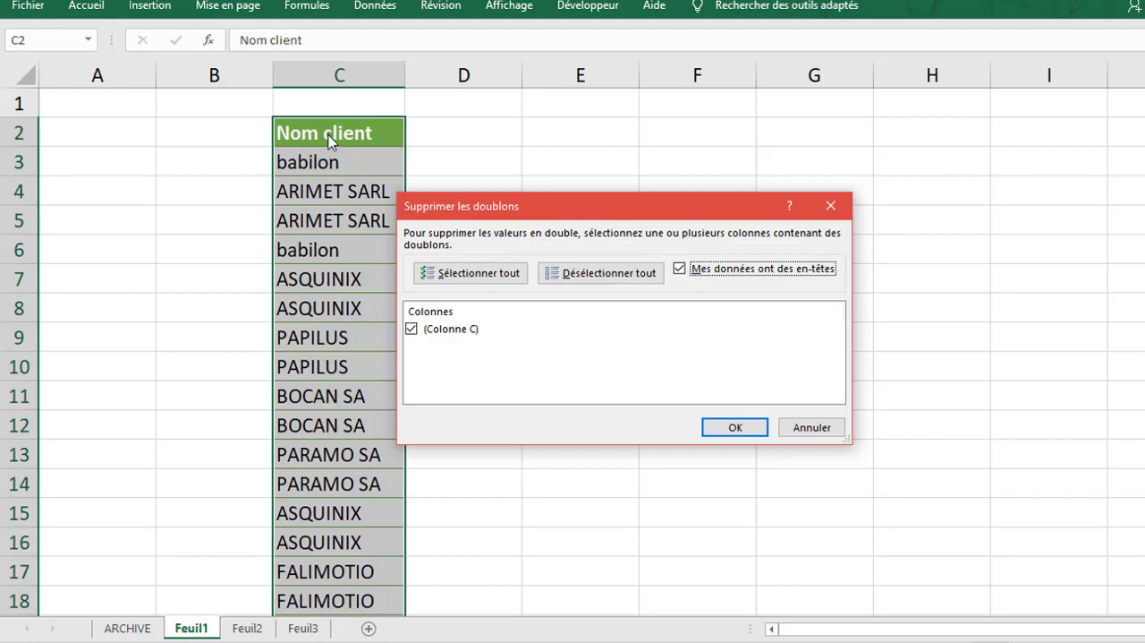
{"action": "left_click", "coordinate": [483, 329]}
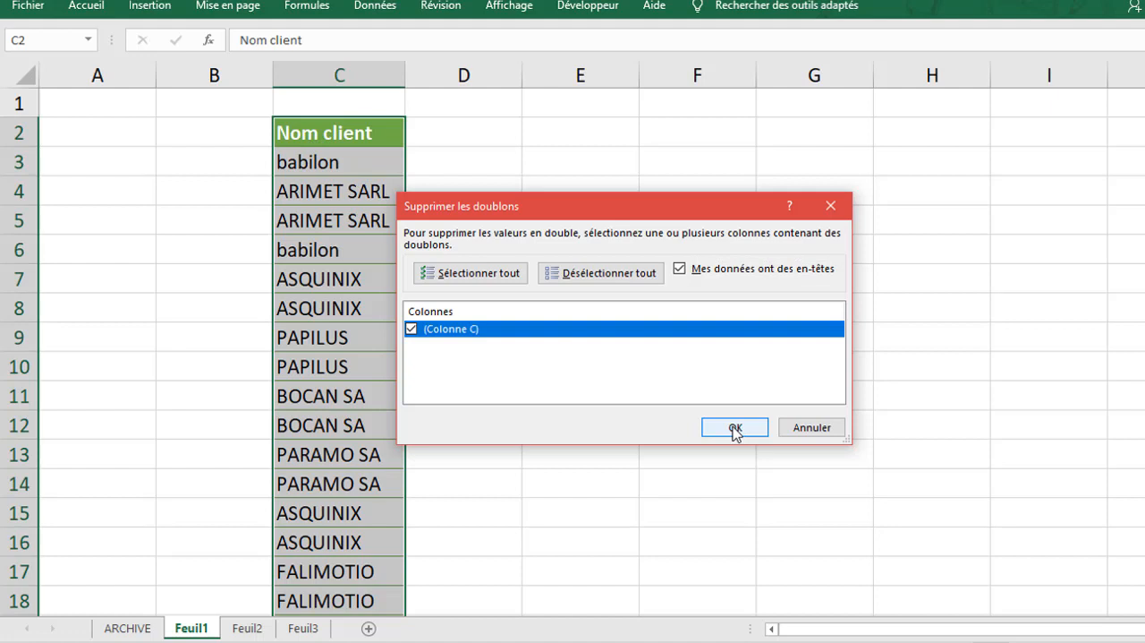
{"action": "left_click", "coordinate": [734, 428]}
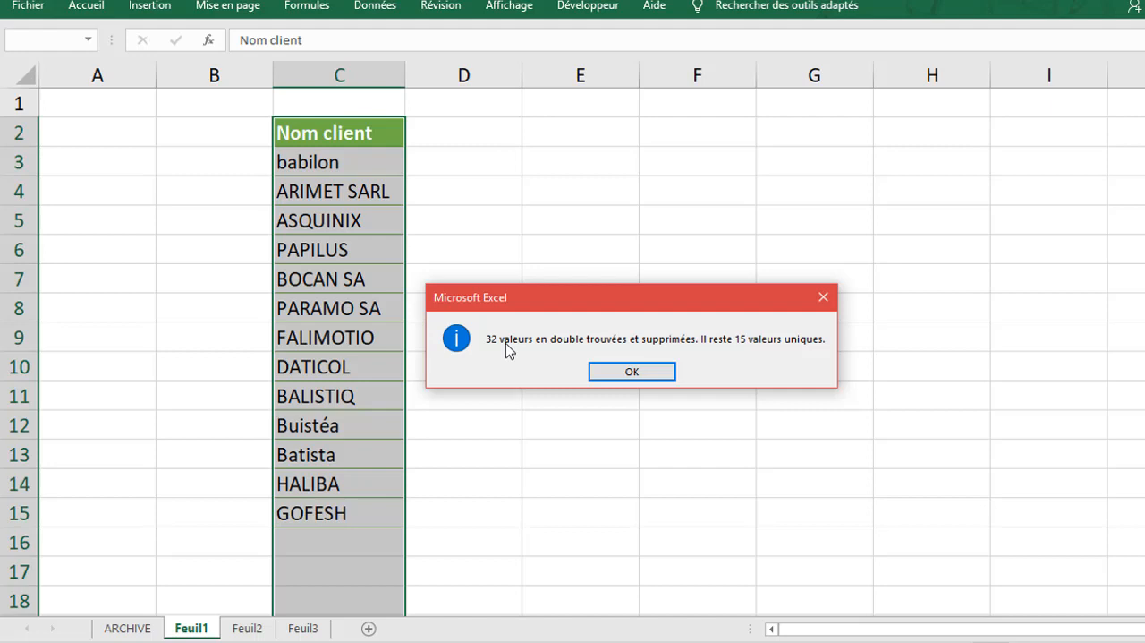
{"action": "left_click", "coordinate": [630, 370]}
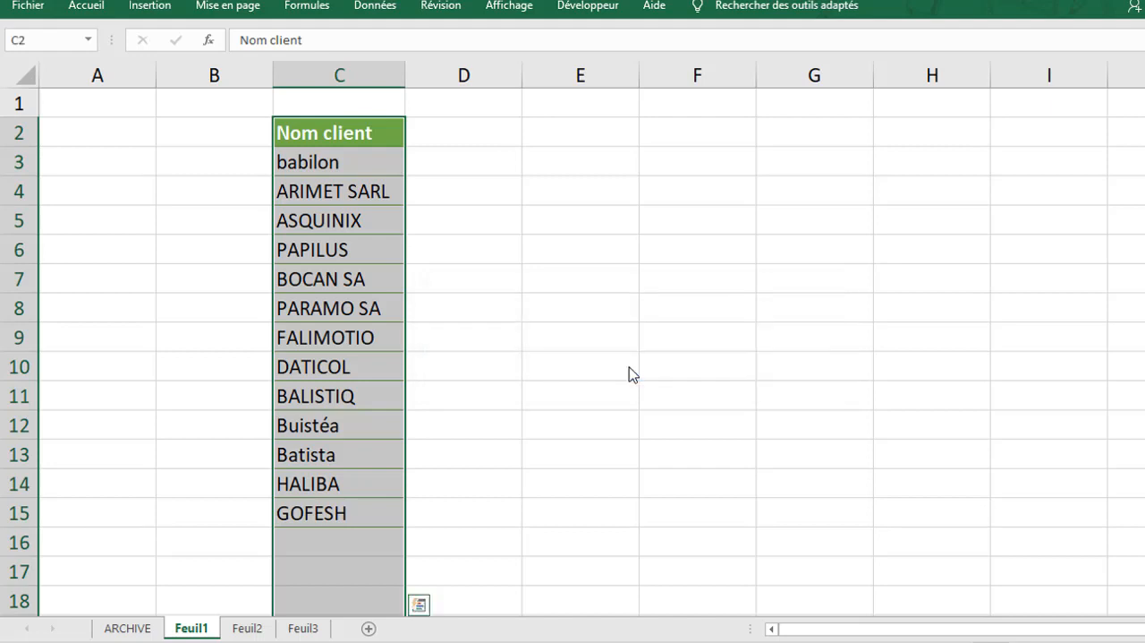
{"action": "left_click", "coordinate": [485, 358]}
{"action": "left_click", "coordinate": [368, 161]}
{"action": "left_click", "coordinate": [358, 509], "text": "shift"}
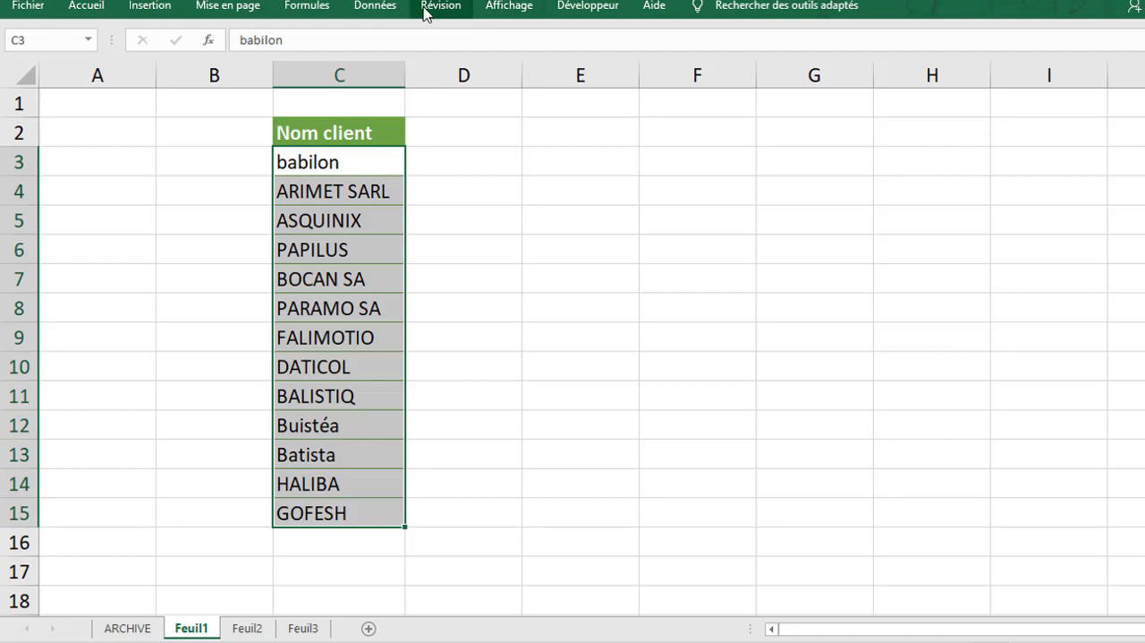
Add a list data validation to cell E2 of Feuil1 with =$C$3:$C$15 as its source
{"action": "left_click", "coordinate": [554, 136]}
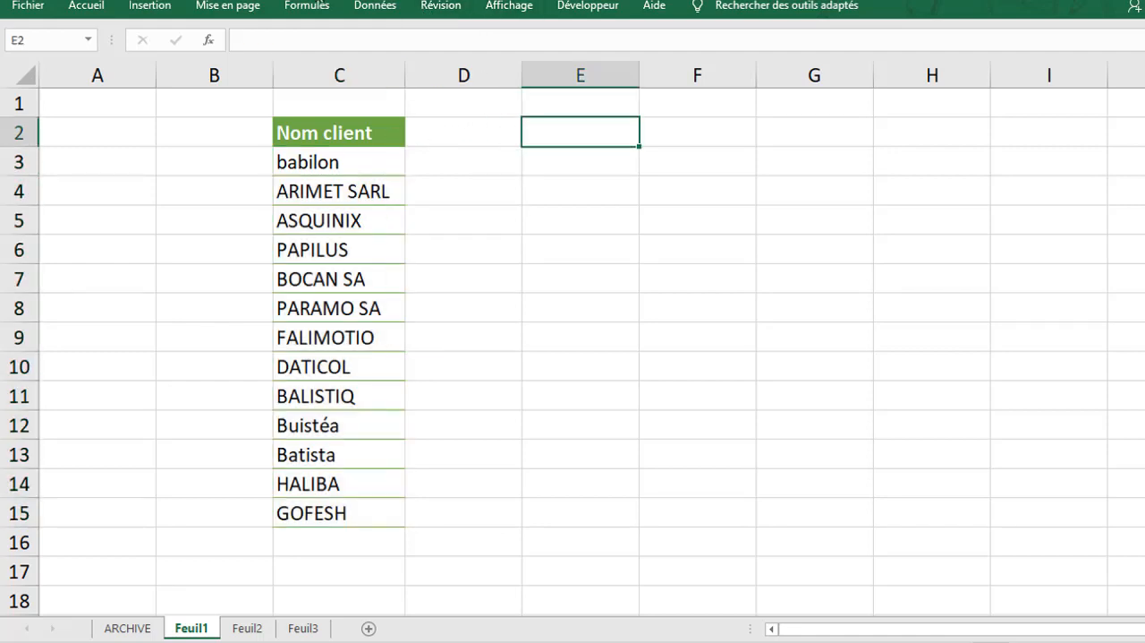
{"action": "left_click", "coordinate": [368, 8]}
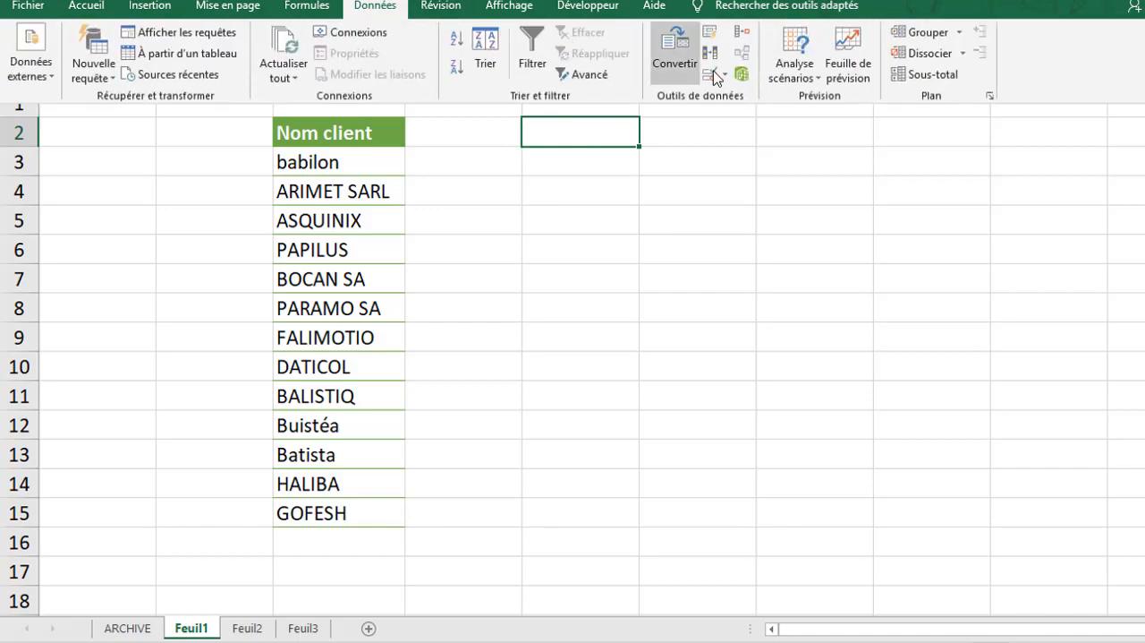
{"action": "left_click", "coordinate": [714, 75]}
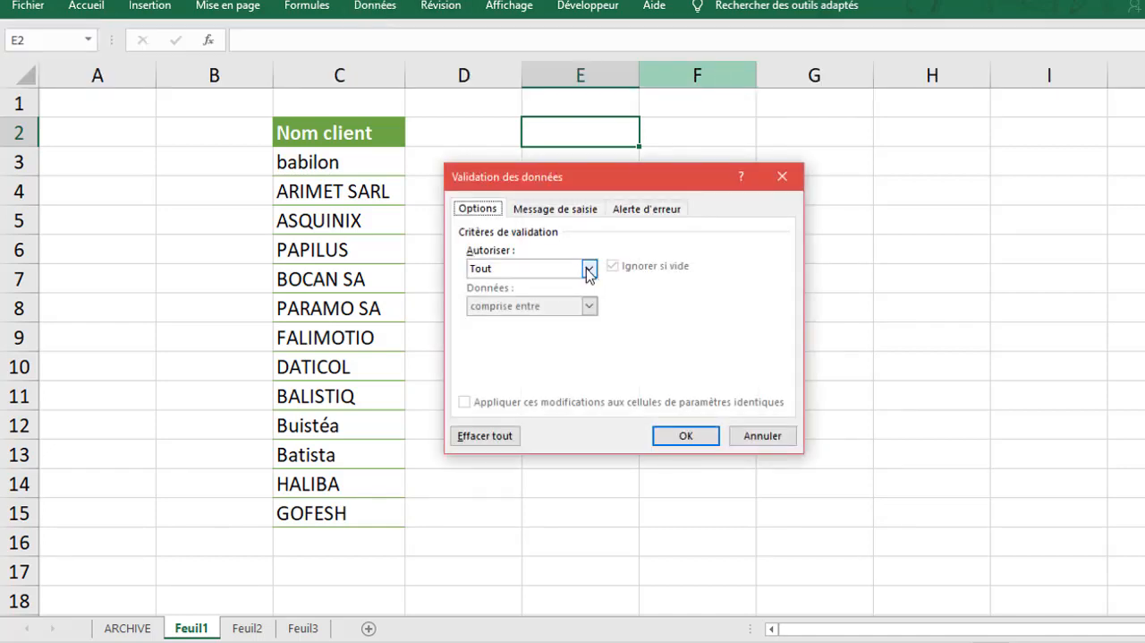
{"action": "left_click", "coordinate": [589, 268]}
{"action": "left_click", "coordinate": [546, 313]}
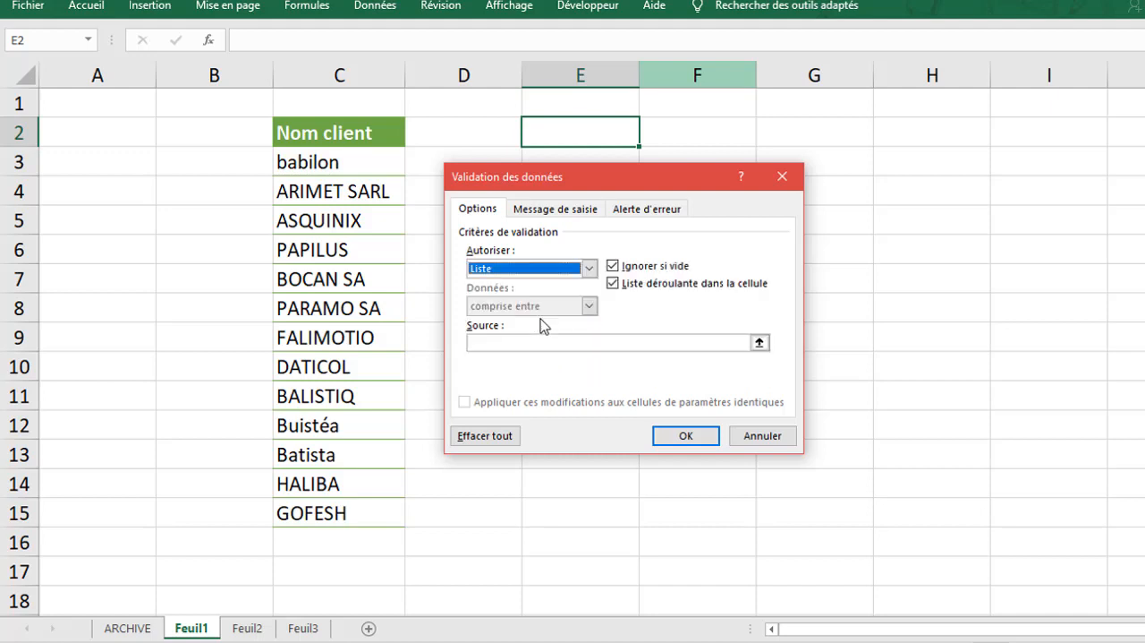
{"action": "left_click", "coordinate": [493, 342]}
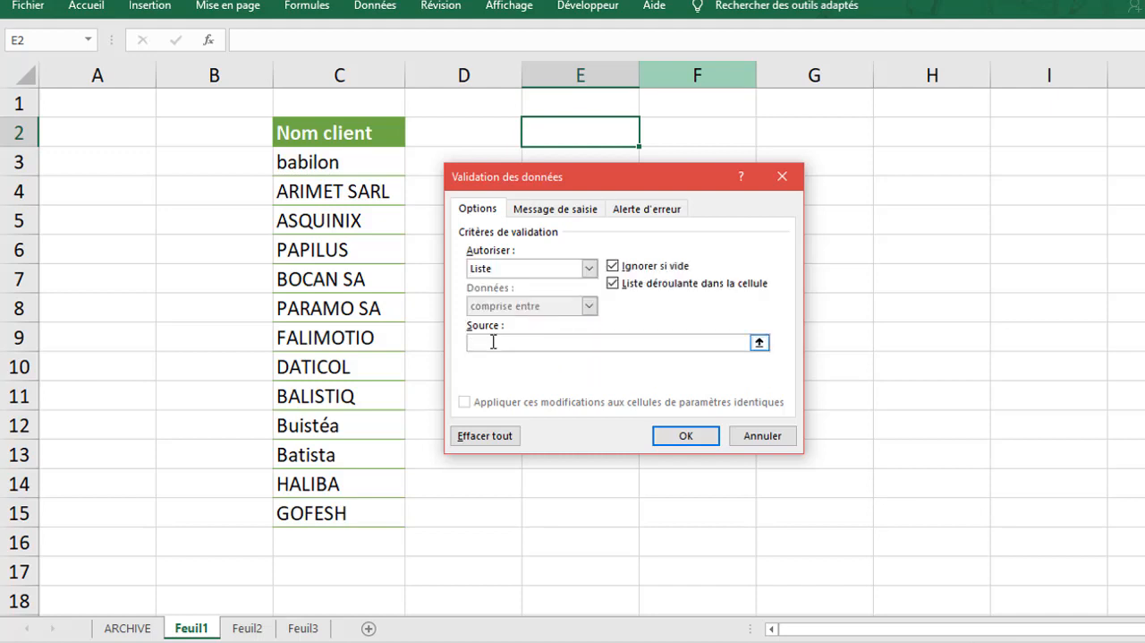
{"action": "type", "text": "="}
{"action": "left_click_drag", "start_coordinate": [333, 164], "coordinate": [329, 520]}
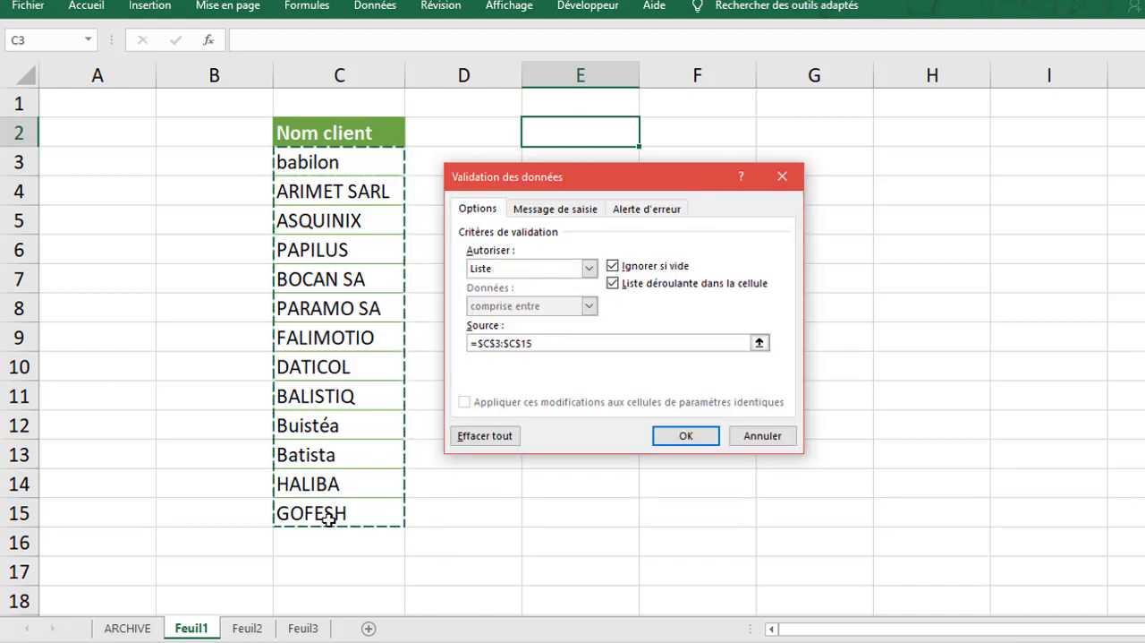
{"action": "key", "text": "Return"}
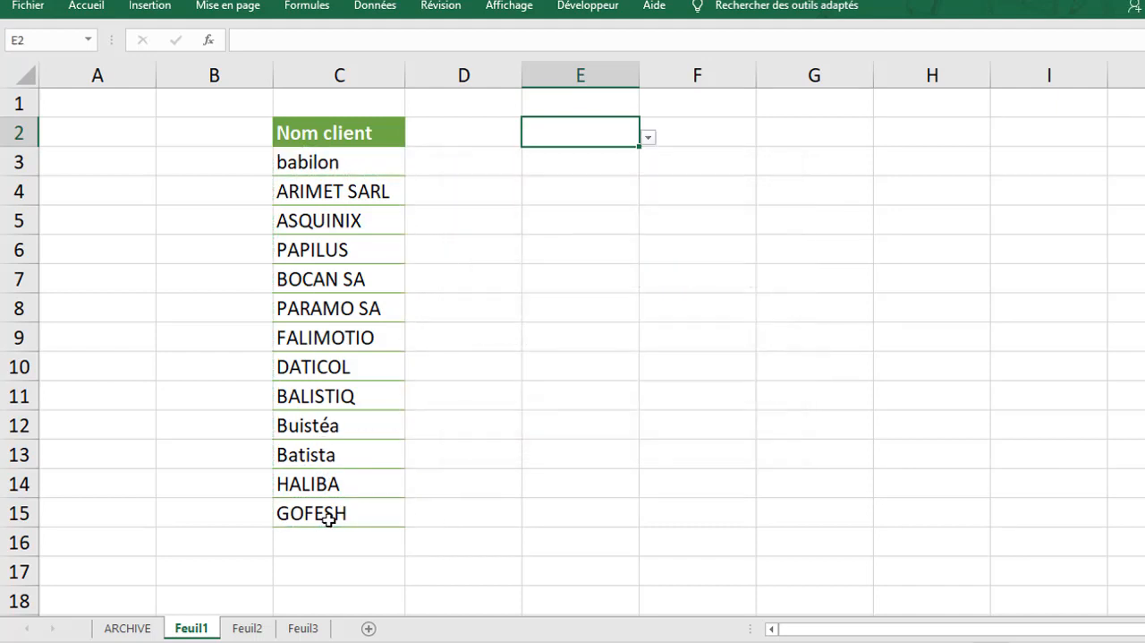
Compare the entries of the E2 drop-down list with the Nom client column of the ARCHIVE sheet
{"action": "left_click", "coordinate": [647, 140]}
{"action": "left_click_drag", "start_coordinate": [642, 205], "coordinate": [641, 260]}
{"action": "left_click", "coordinate": [588, 336]}
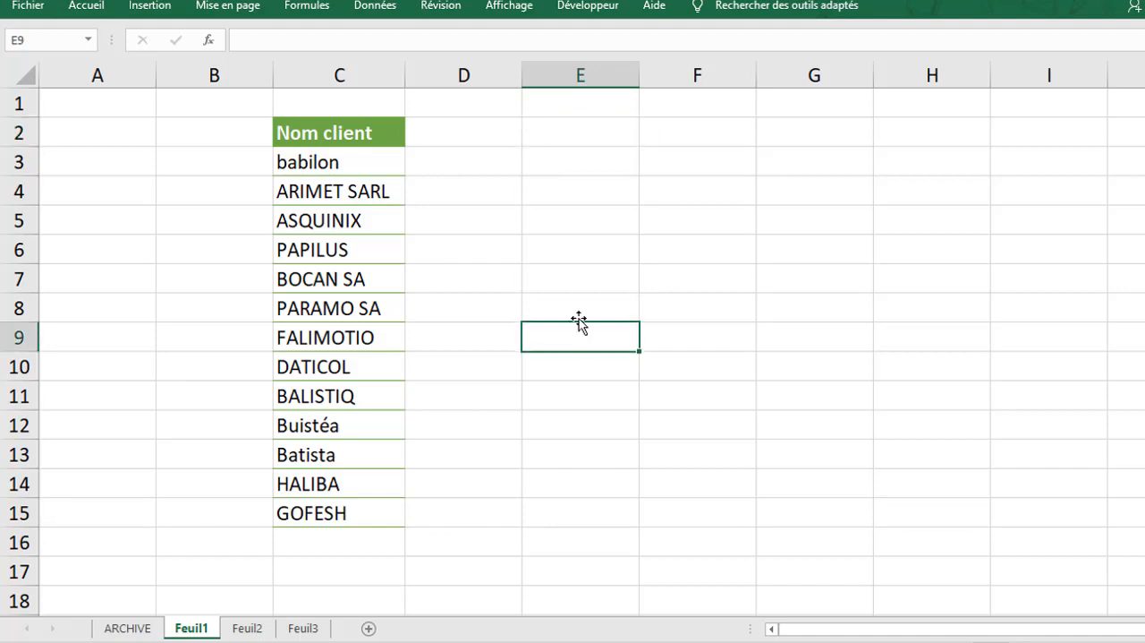
{"action": "left_click", "coordinate": [582, 142]}
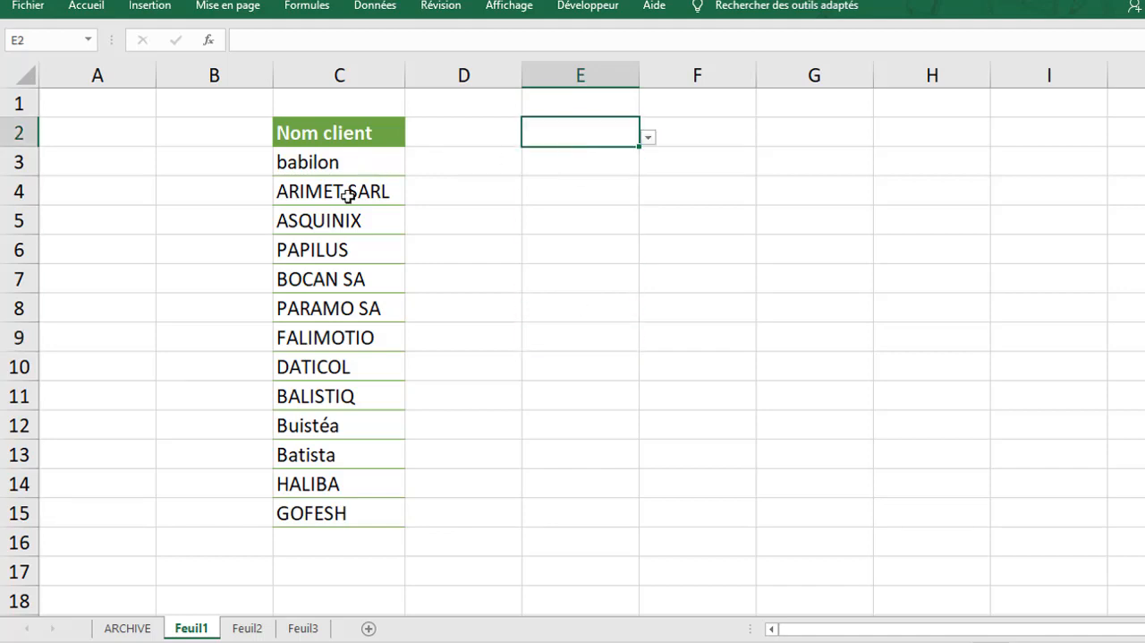
{"action": "left_click", "coordinate": [147, 631]}
{"action": "left_click", "coordinate": [105, 309]}
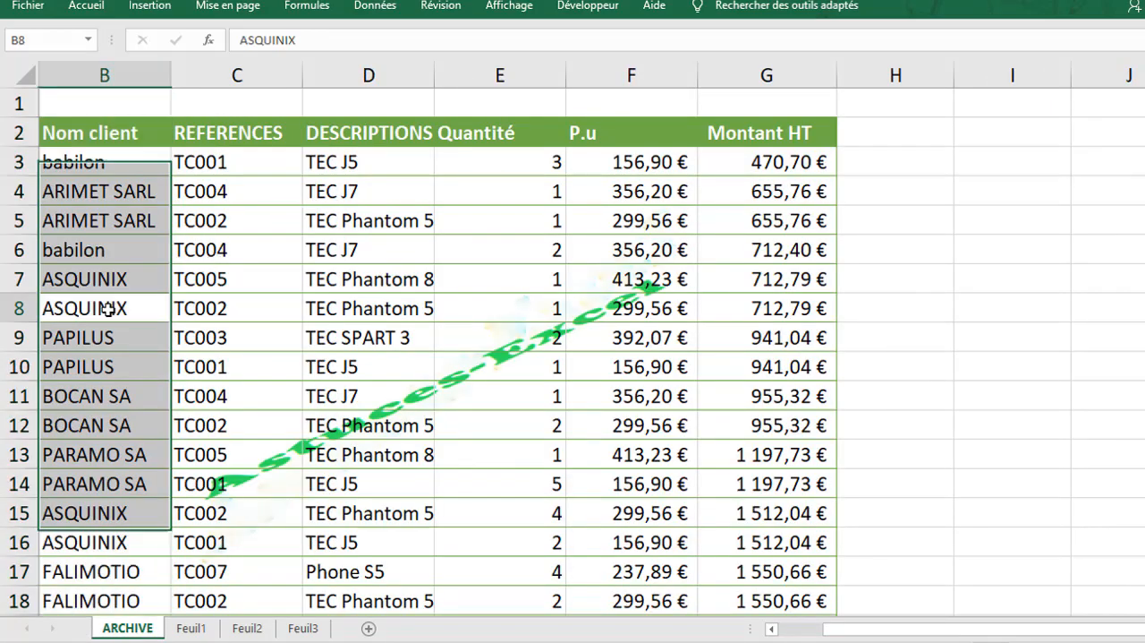
{"action": "scroll", "coordinate": [573, 349], "scroll_direction": "down", "scroll_amount": 8}
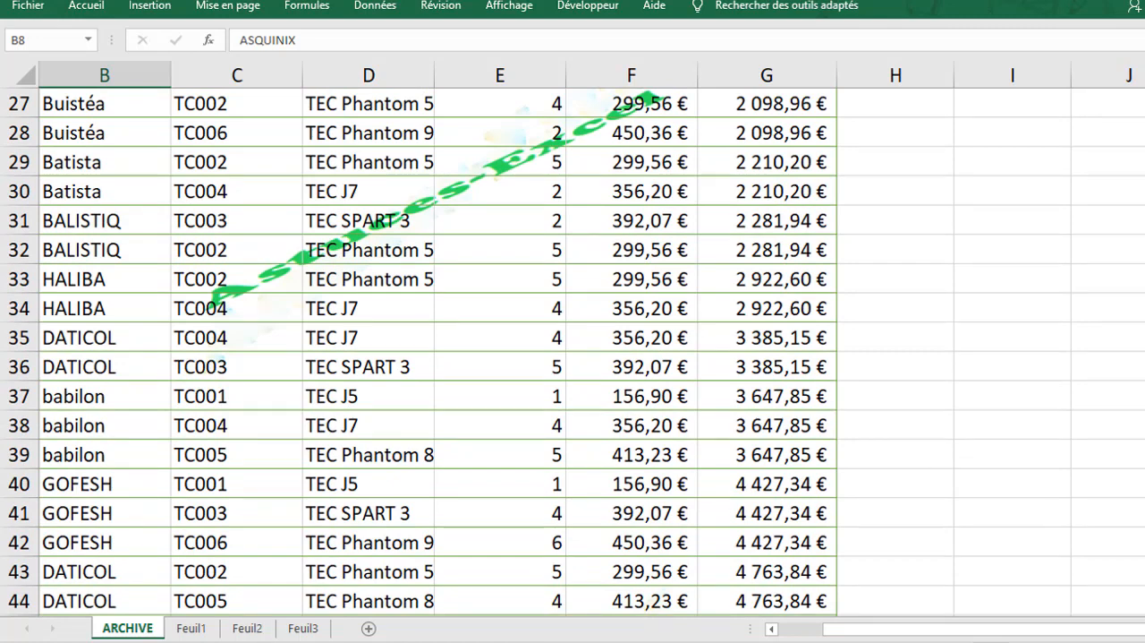
{"action": "scroll", "coordinate": [504, 578], "scroll_direction": "down", "scroll_amount": 2}
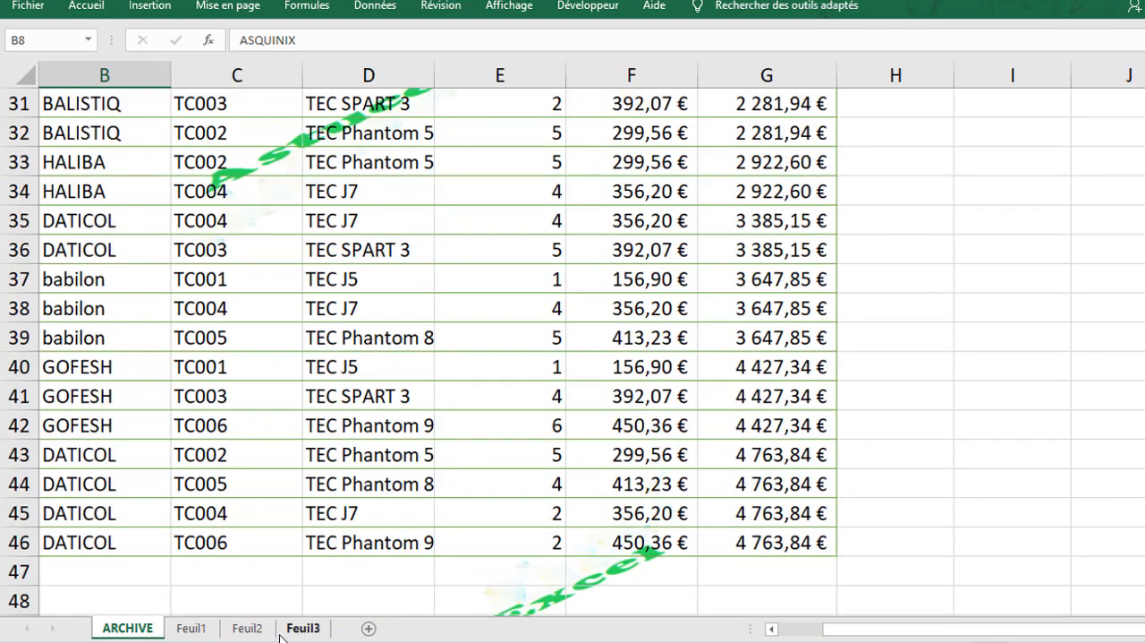
{"action": "left_click", "coordinate": [206, 634]}
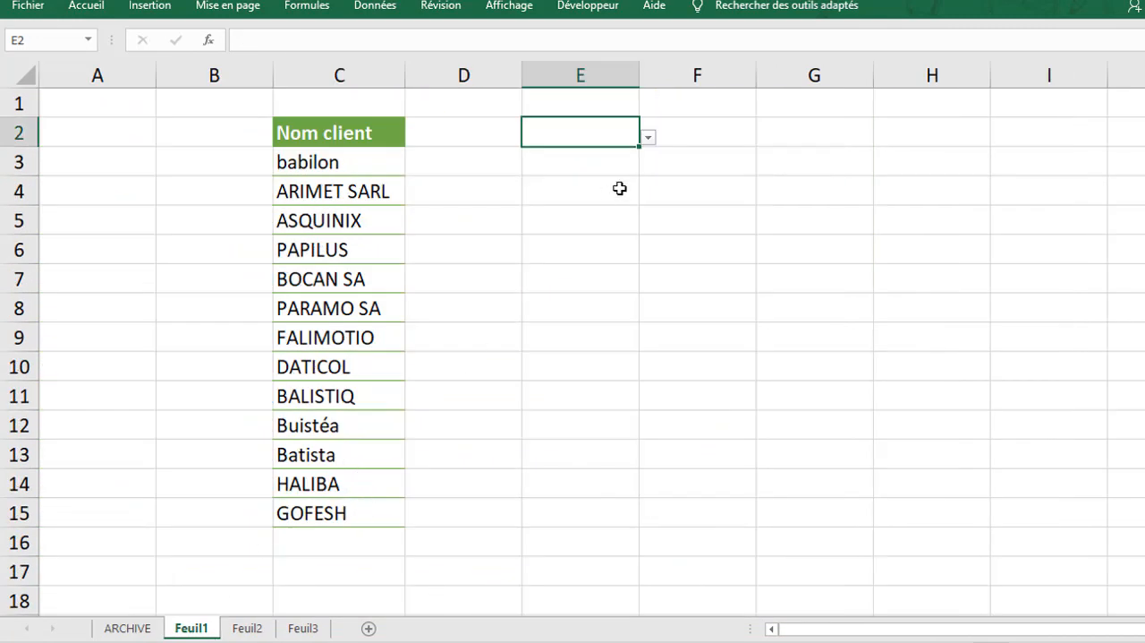
{"action": "left_click", "coordinate": [650, 134]}
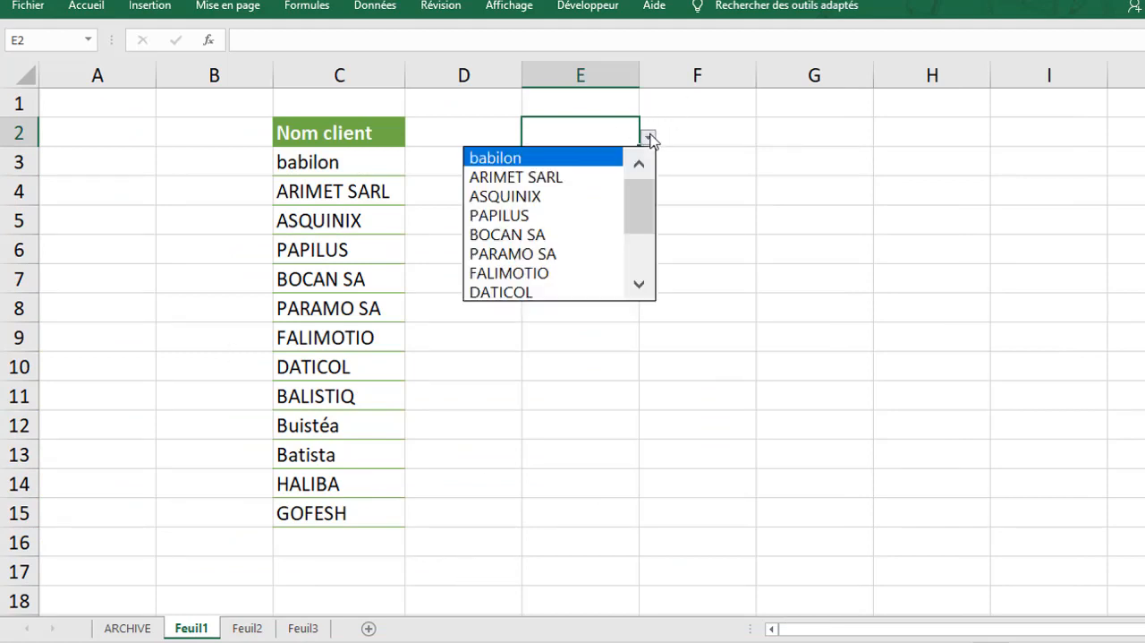
{"action": "left_click", "coordinate": [462, 487]}
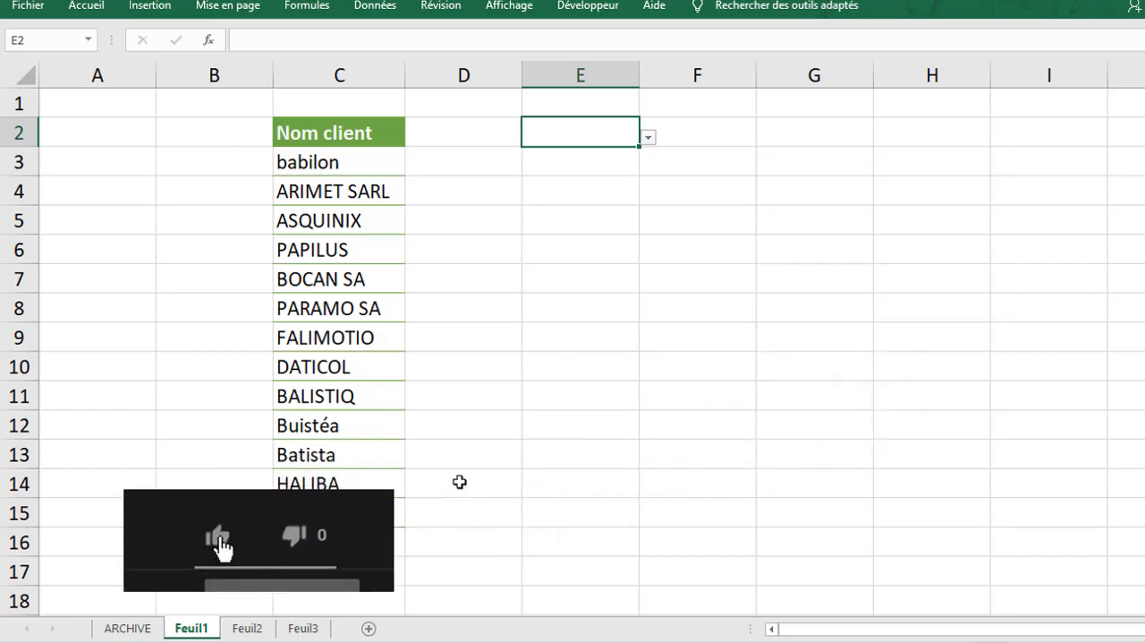
Extract the distinct client names beside the invoice data by entering =UNIQUE(B3:B46) in cell I2
{"action": "left_click", "coordinate": [148, 629]}
{"action": "scroll", "coordinate": [573, 349], "scroll_direction": "up", "scroll_amount": 10}
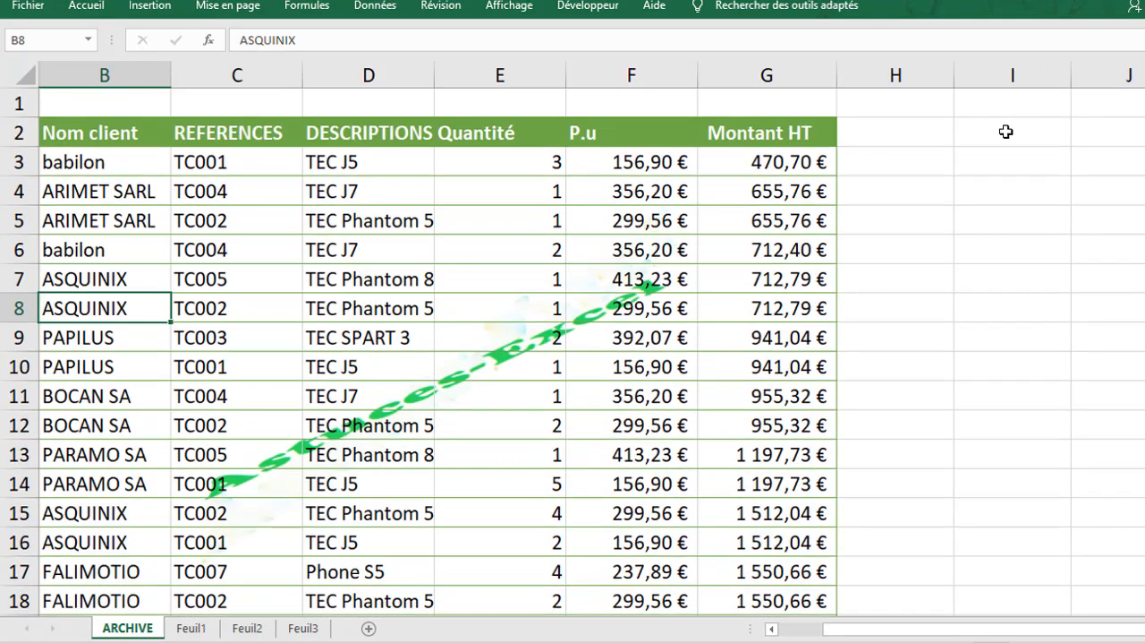
{"action": "left_click", "coordinate": [989, 159]}
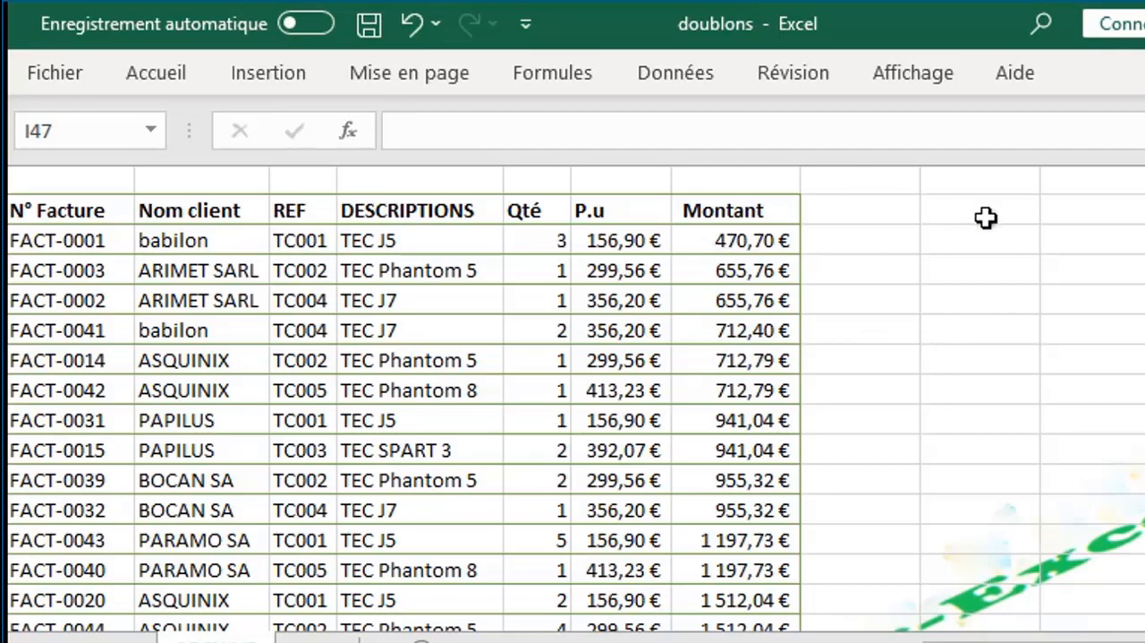
{"action": "left_click", "coordinate": [986, 217]}
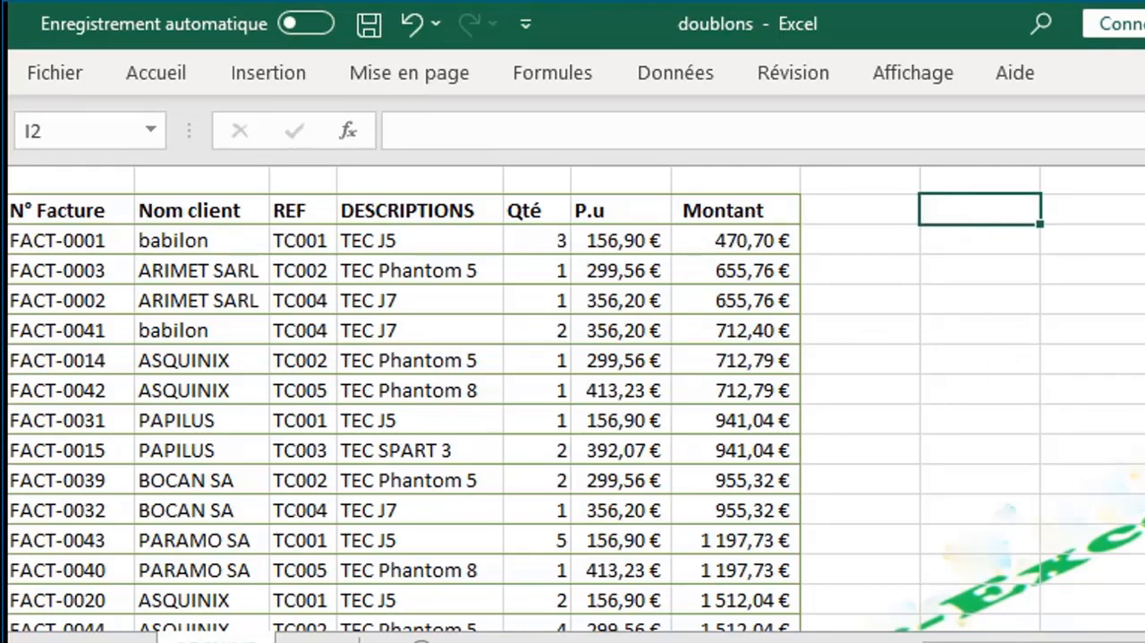
{"action": "type", "text": "="}
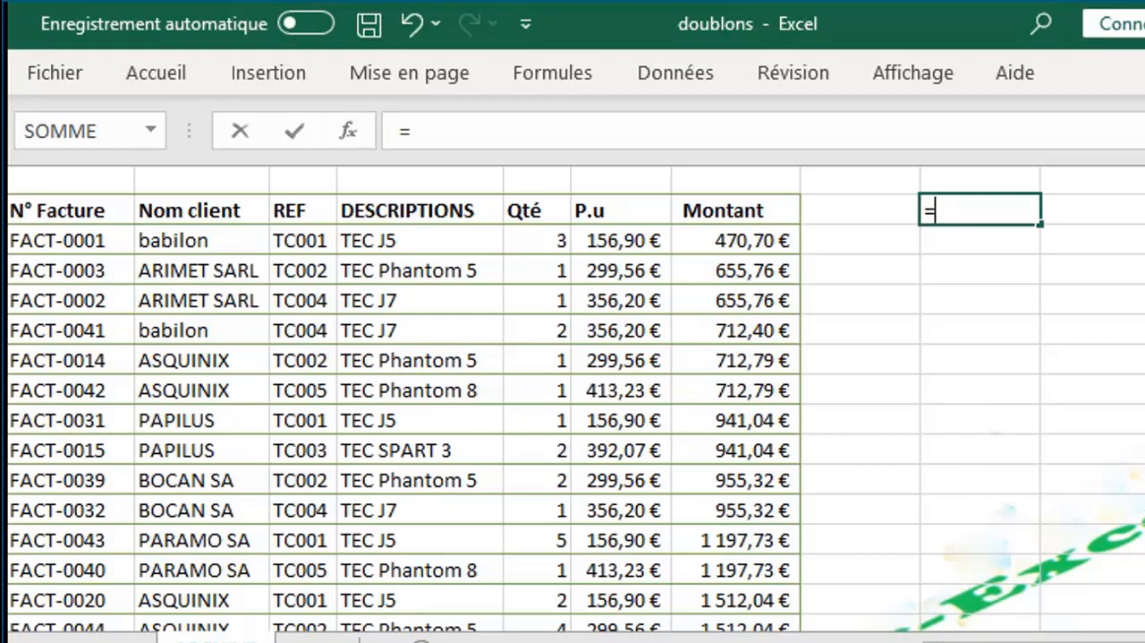
{"action": "type", "text": "u"}
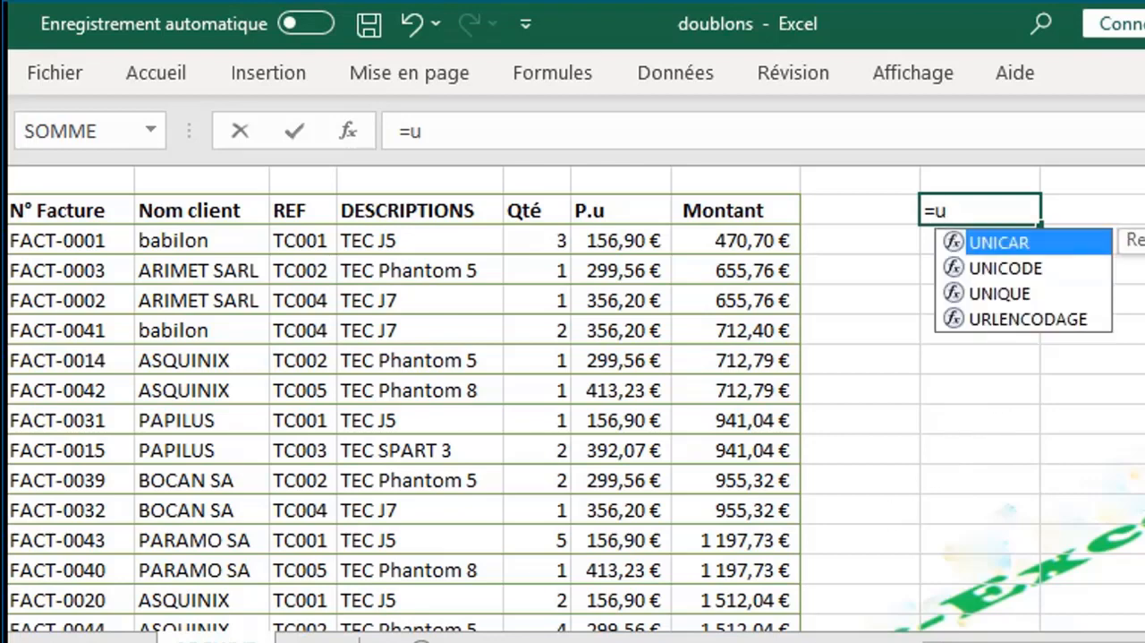
{"action": "type", "text": "n"}
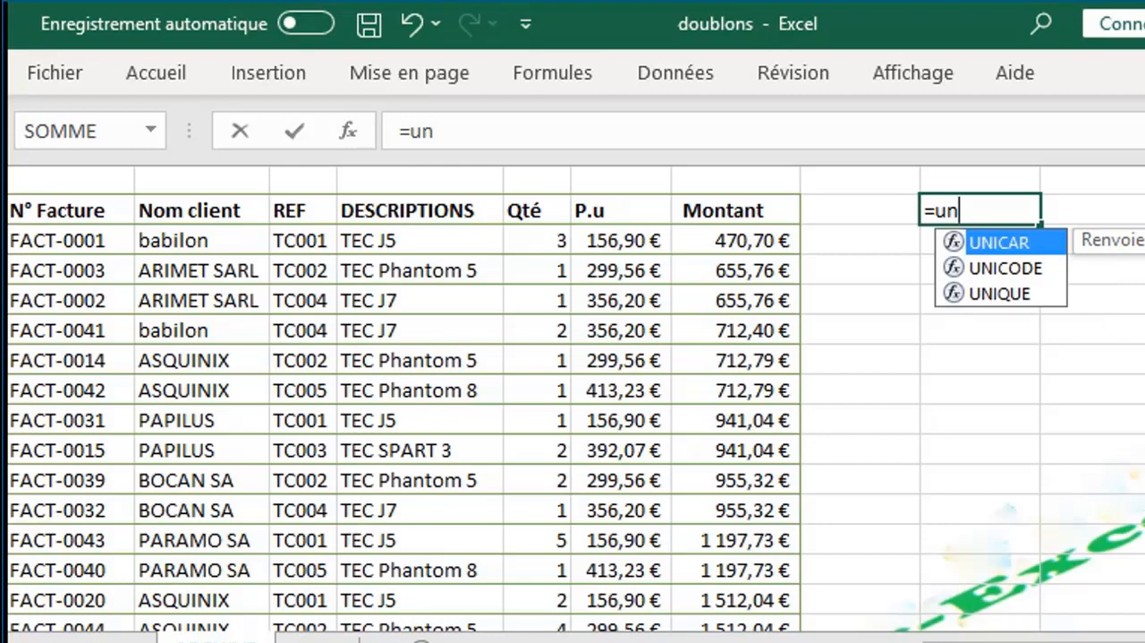
{"action": "double_click", "coordinate": [1016, 293]}
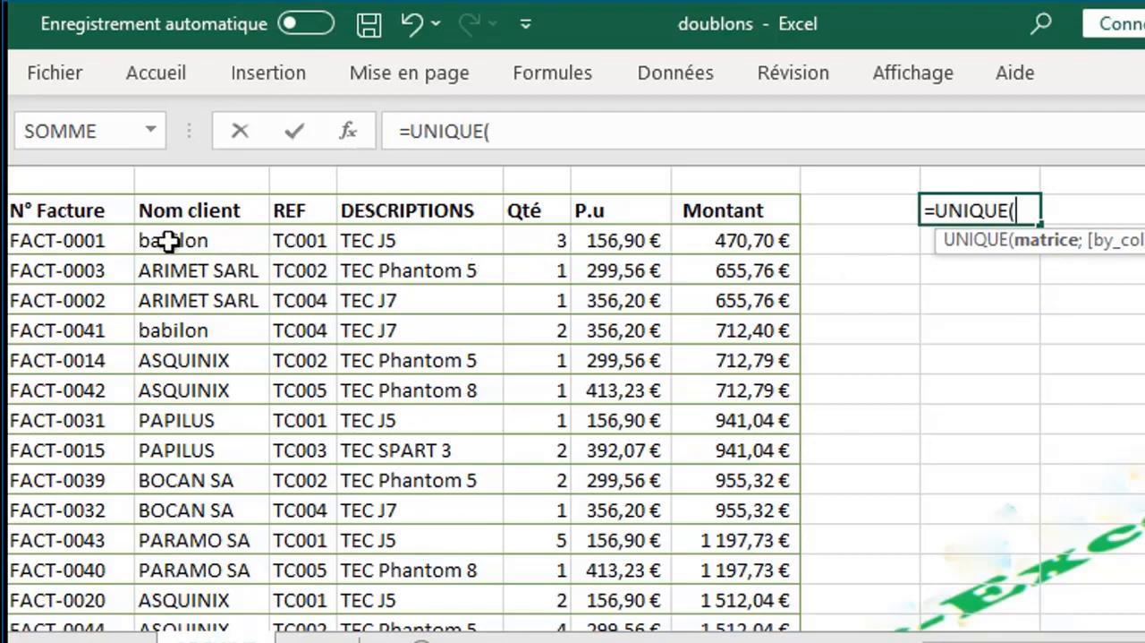
{"action": "left_click_drag", "start_coordinate": [169, 241], "coordinate": [184, 566]}
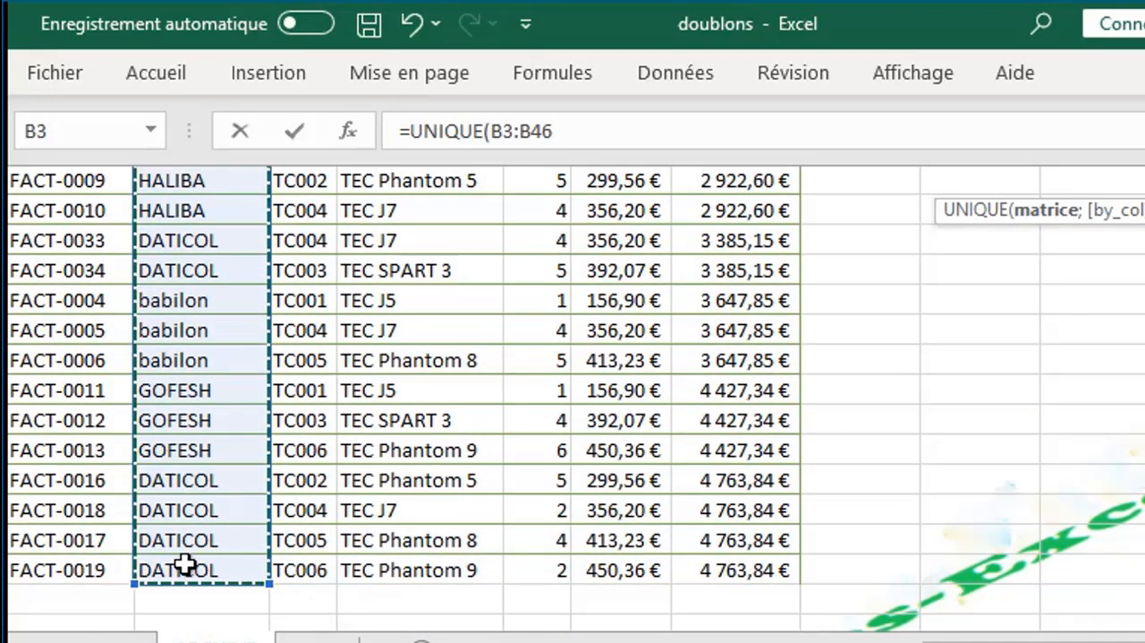
{"action": "key", "text": "Return"}
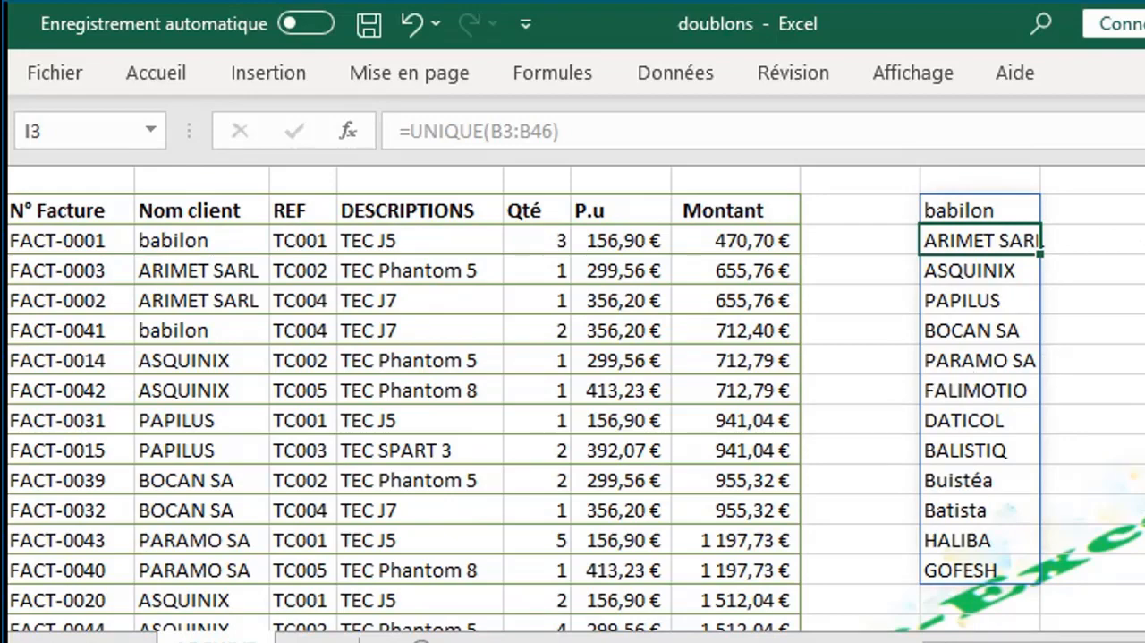
Enter the test client mlk in B47 below the data and check whether the extracted client list picks it up
{"action": "scroll", "coordinate": [460, 425], "scroll_direction": "down", "scroll_amount": 12}
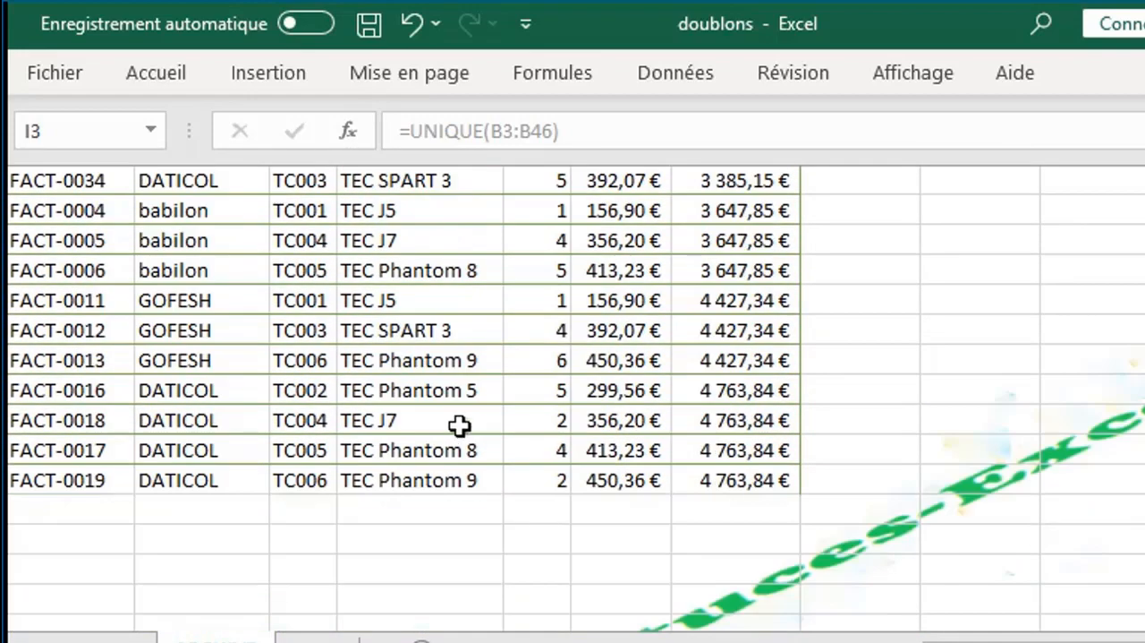
{"action": "left_click", "coordinate": [226, 510]}
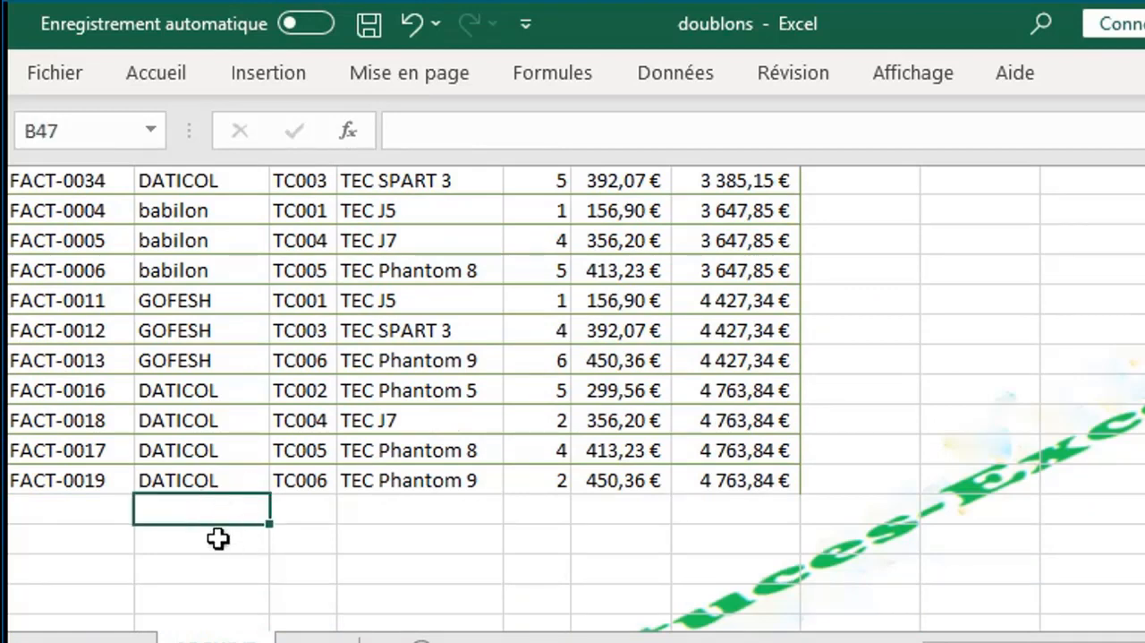
{"action": "type", "text": "mlk"}
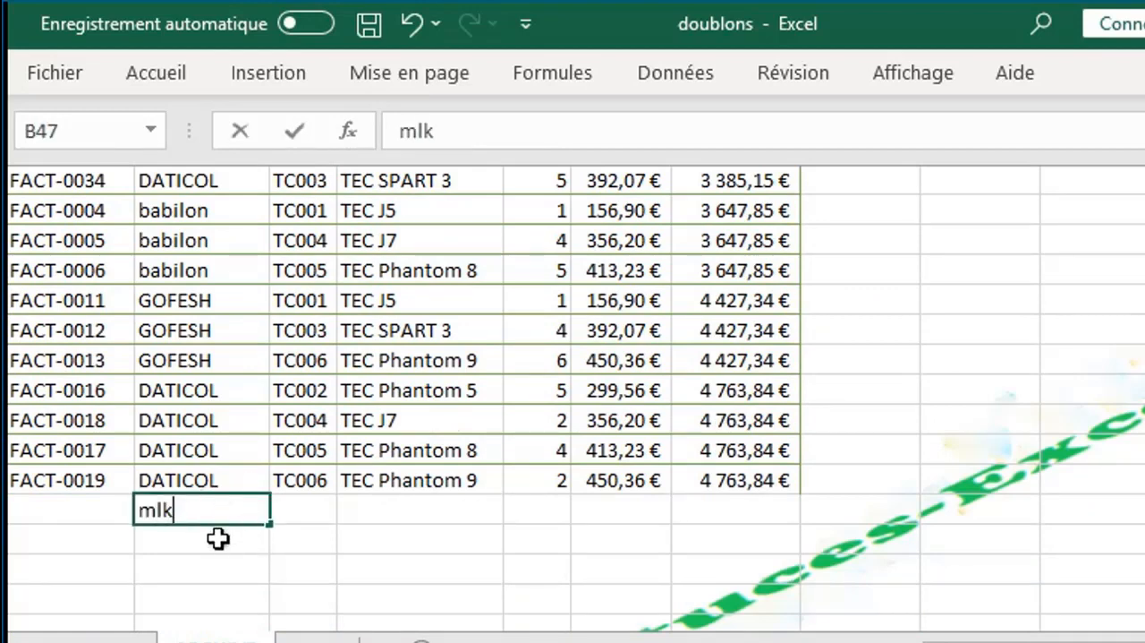
{"action": "left_click", "coordinate": [348, 522]}
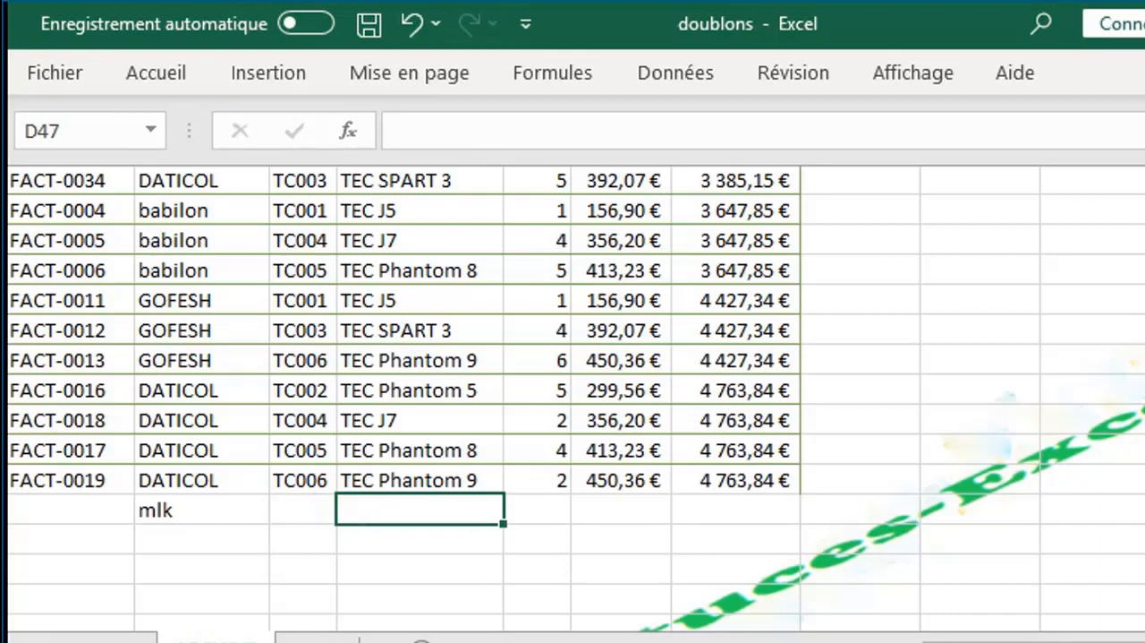
{"action": "scroll", "coordinate": [573, 398], "scroll_direction": "up", "scroll_amount": 12}
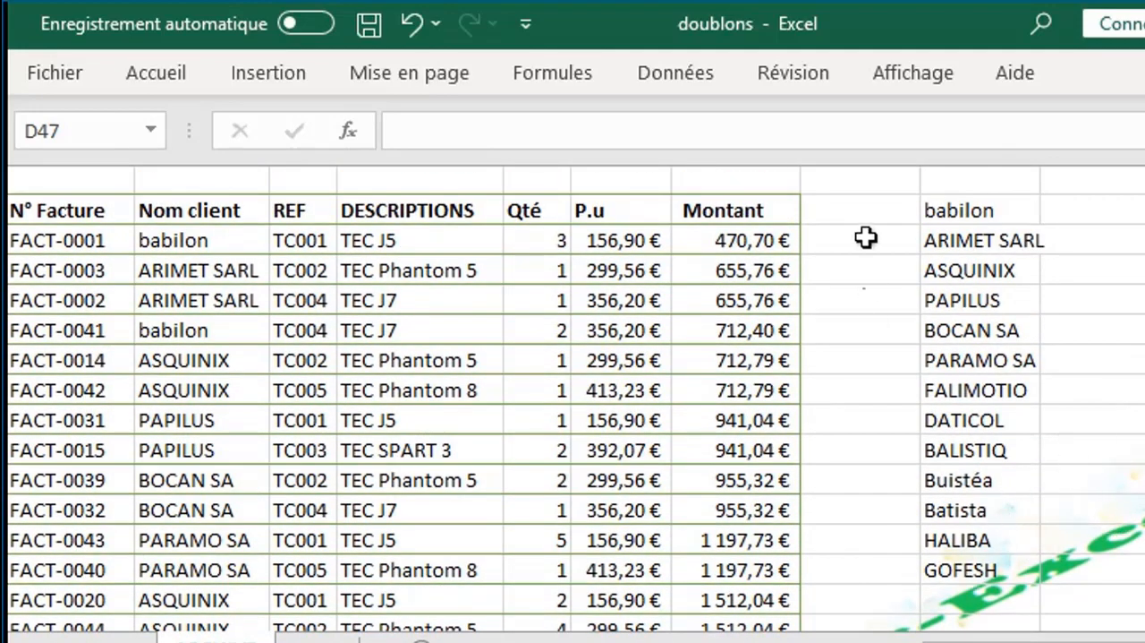
Delete the UNIQUE formula from cell I2
{"action": "left_click", "coordinate": [983, 210]}
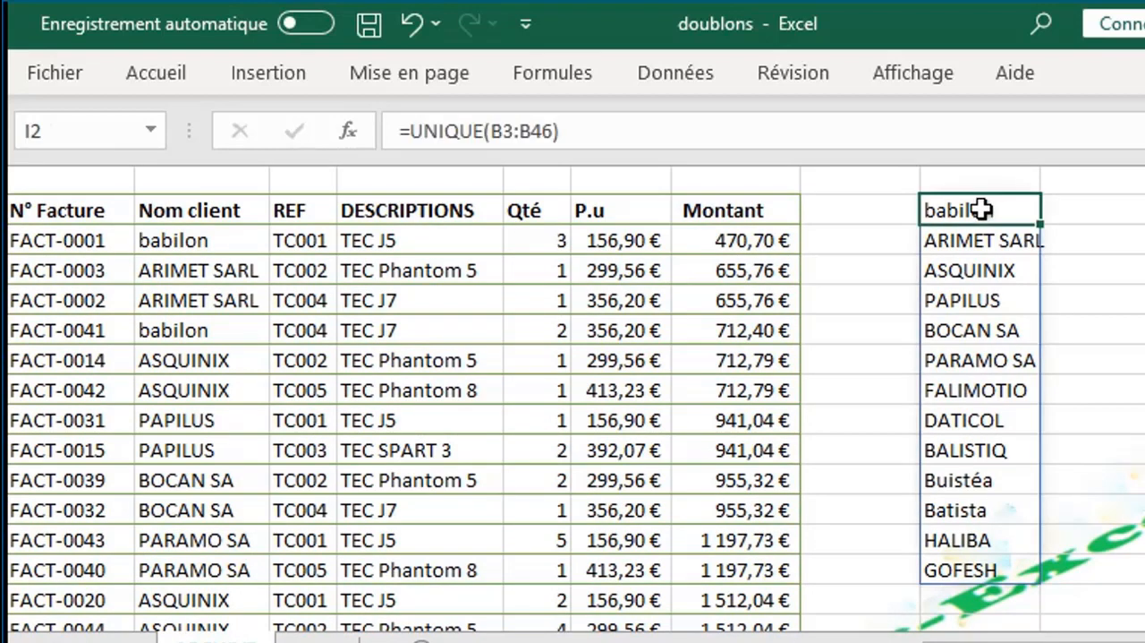
{"action": "key", "text": "Delete"}
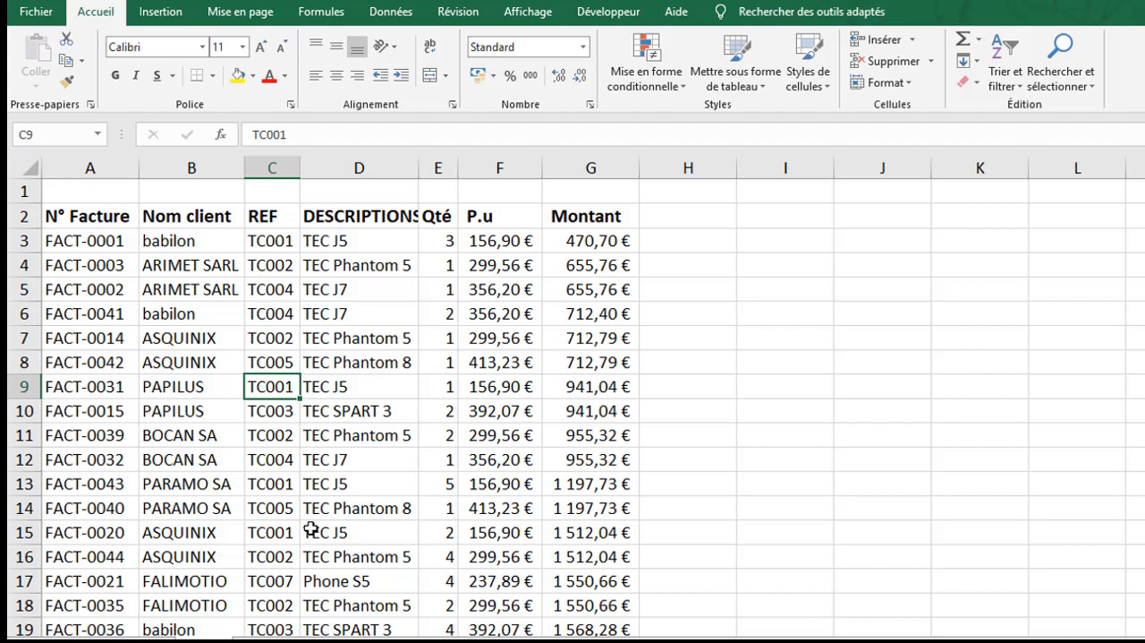
Convert the invoice range A2:G46 into a table with headers
{"action": "key", "text": "ctrl+a"}
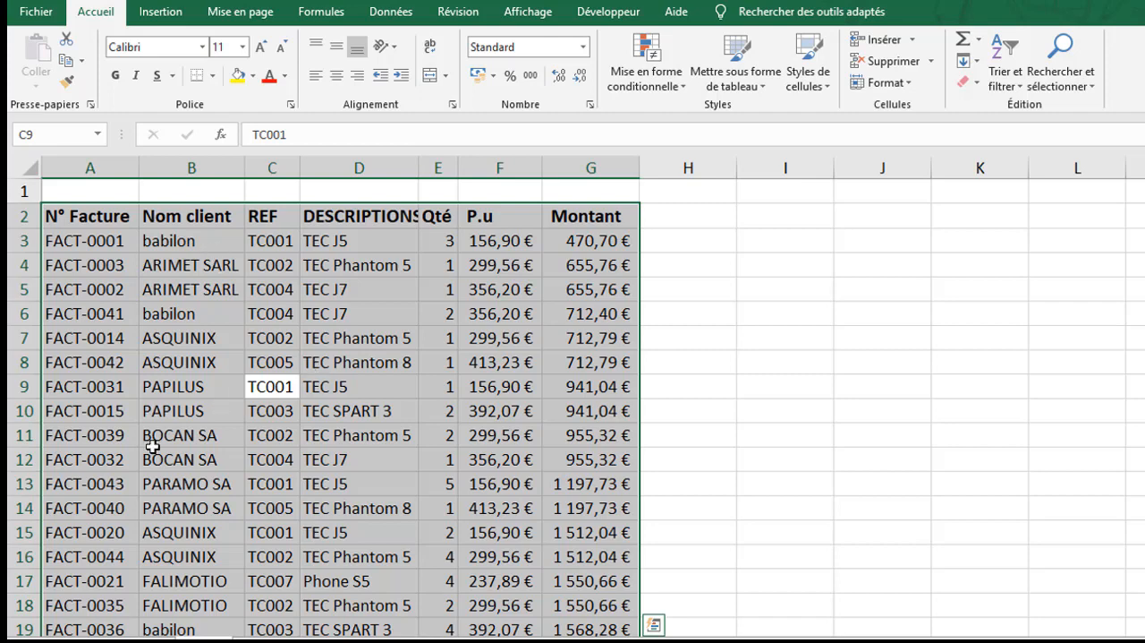
{"action": "left_click", "coordinate": [166, 20]}
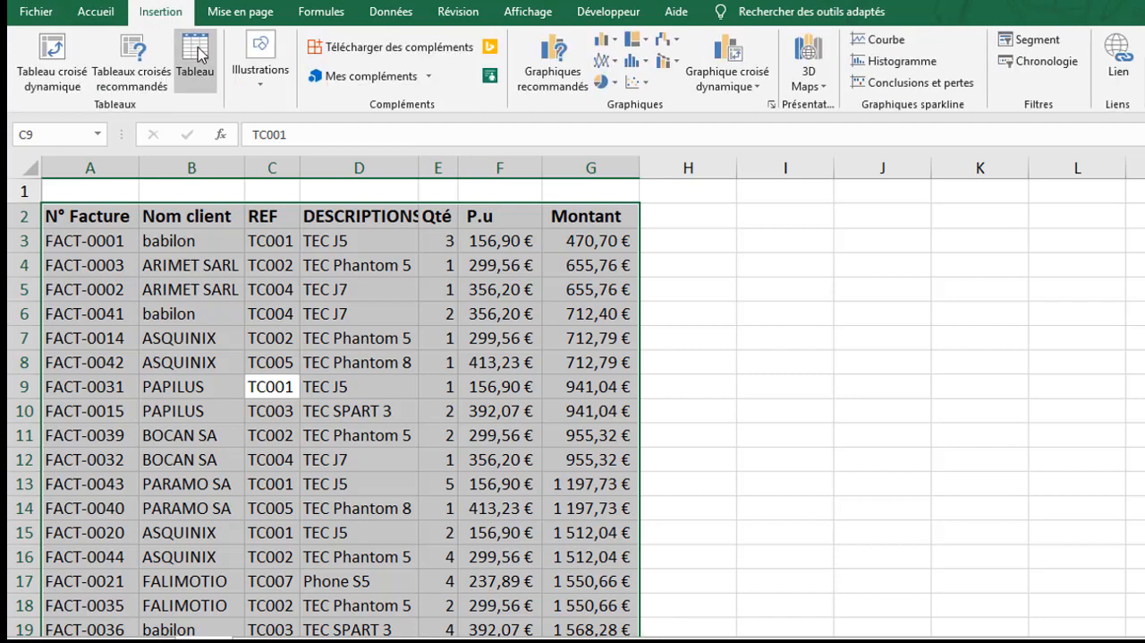
{"action": "left_click", "coordinate": [197, 56]}
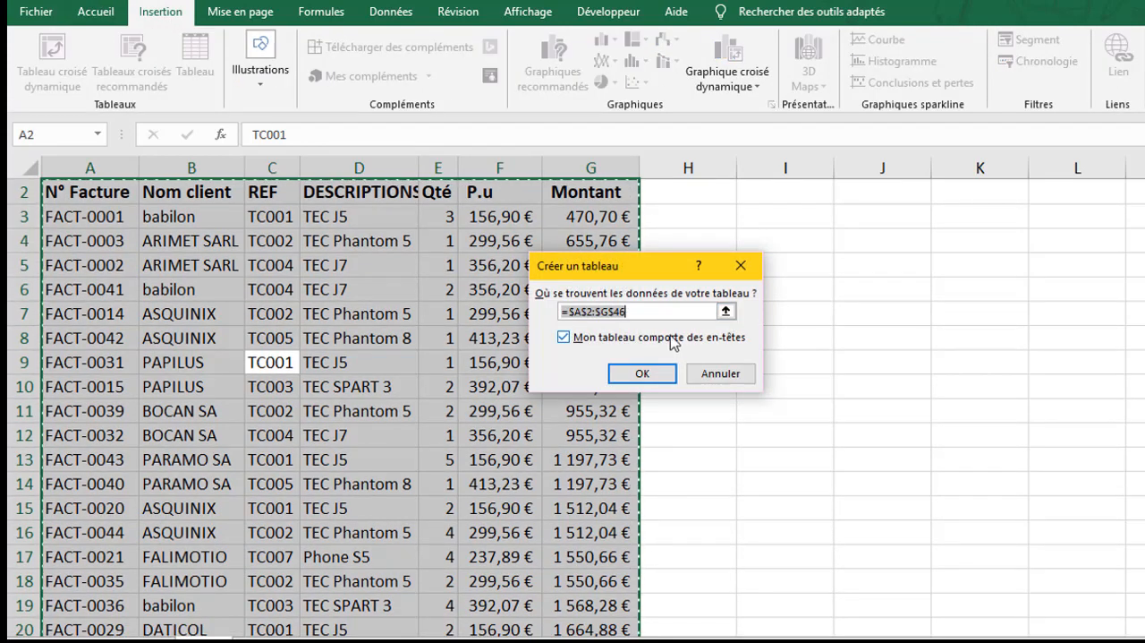
{"action": "left_click", "coordinate": [645, 374]}
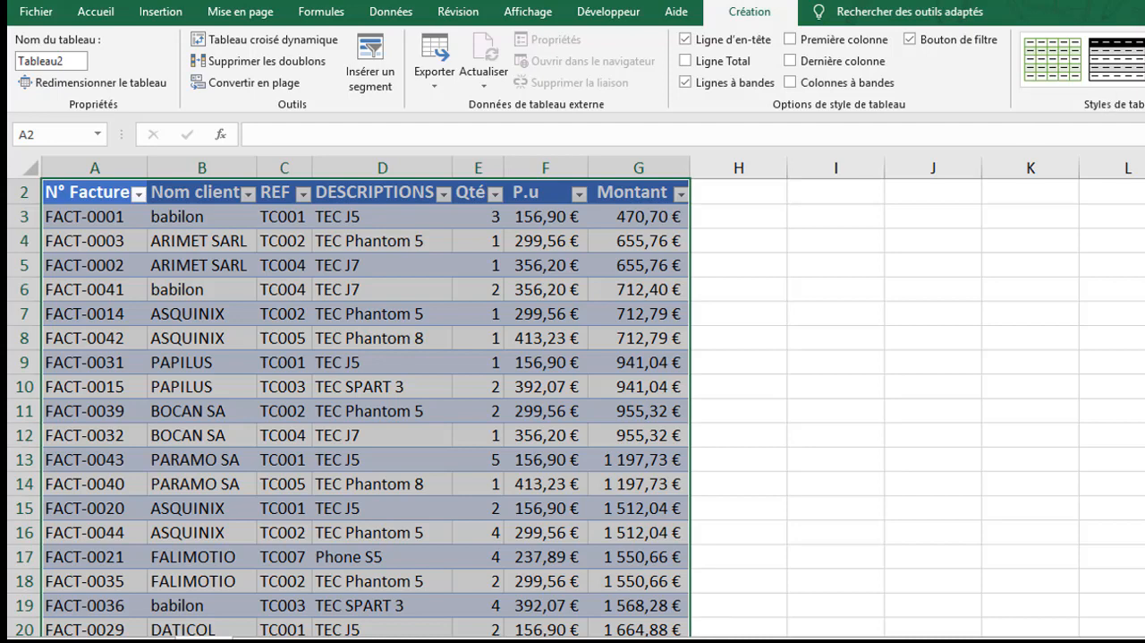
Apply the table style Vert, Style de tableau clair 14 to the invoice table
{"action": "left_click", "coordinate": [1144, 82]}
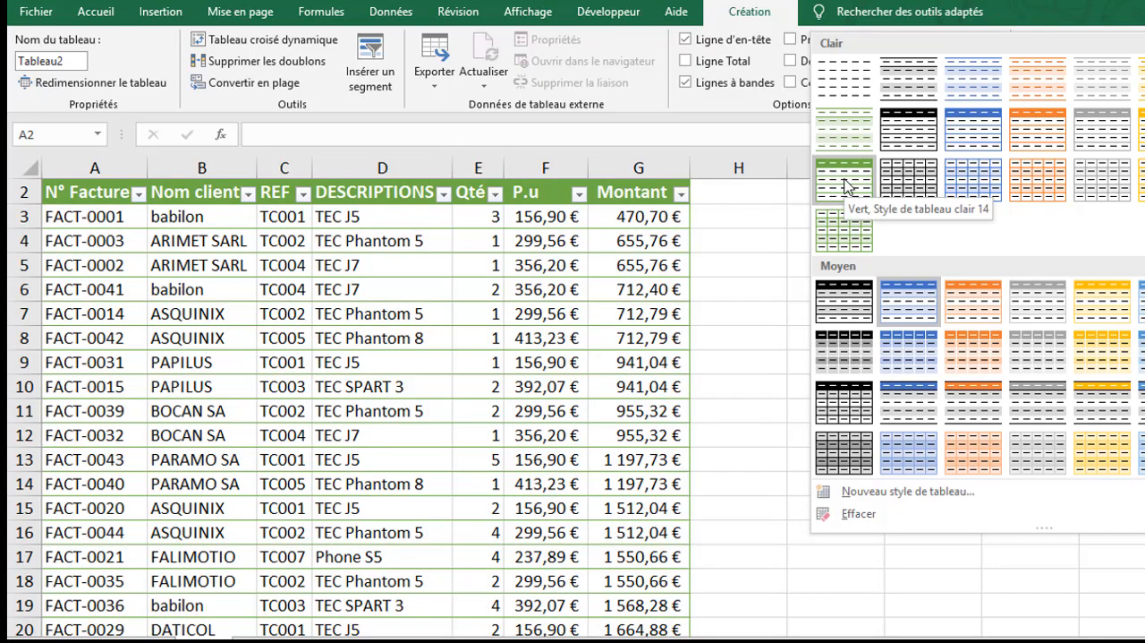
{"action": "left_click", "coordinate": [845, 185]}
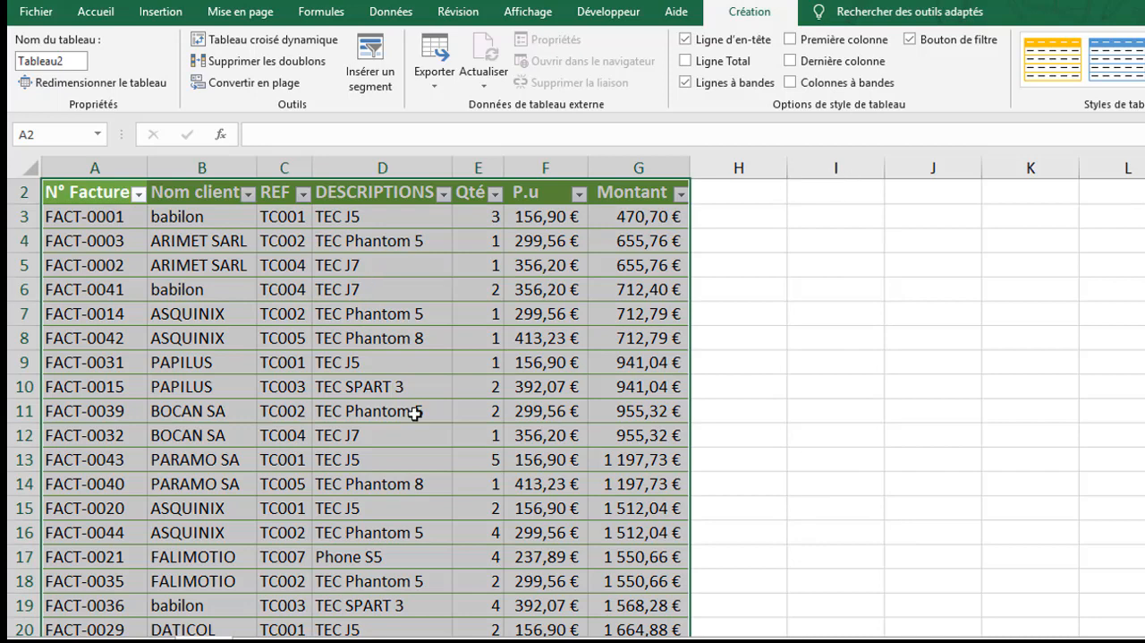
{"action": "left_click", "coordinate": [414, 411]}
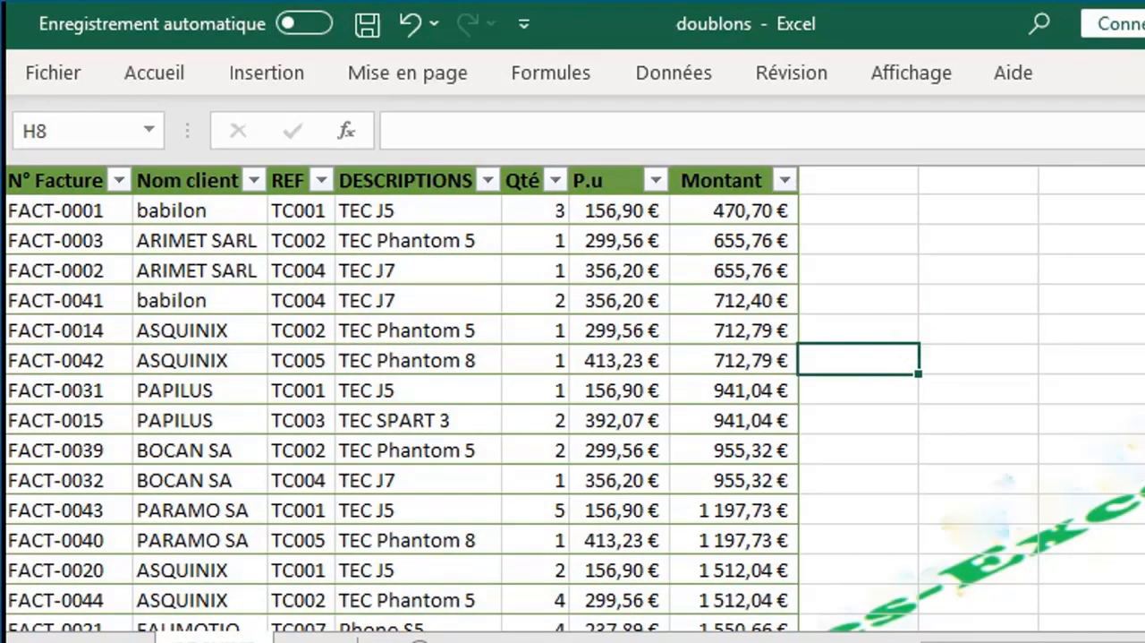
Extract the distinct client names from the table by entering =UNIQUE(Tableau2[Nom client]) in cell I3
{"action": "scroll", "coordinate": [572, 399], "scroll_direction": "up", "scroll_amount": 1}
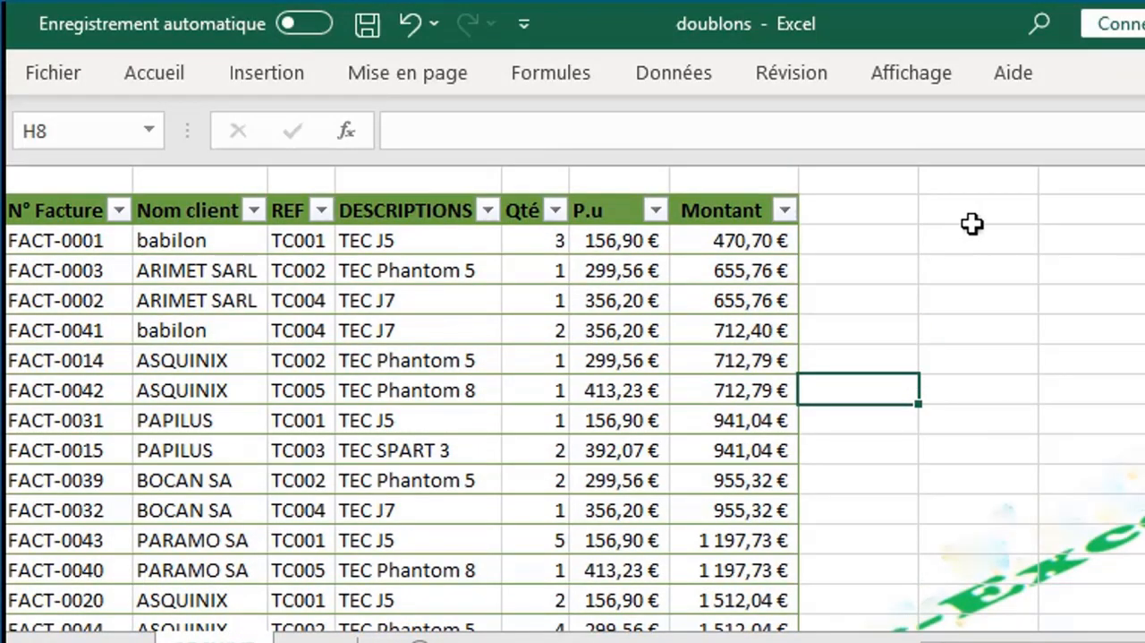
{"action": "left_click", "coordinate": [998, 231]}
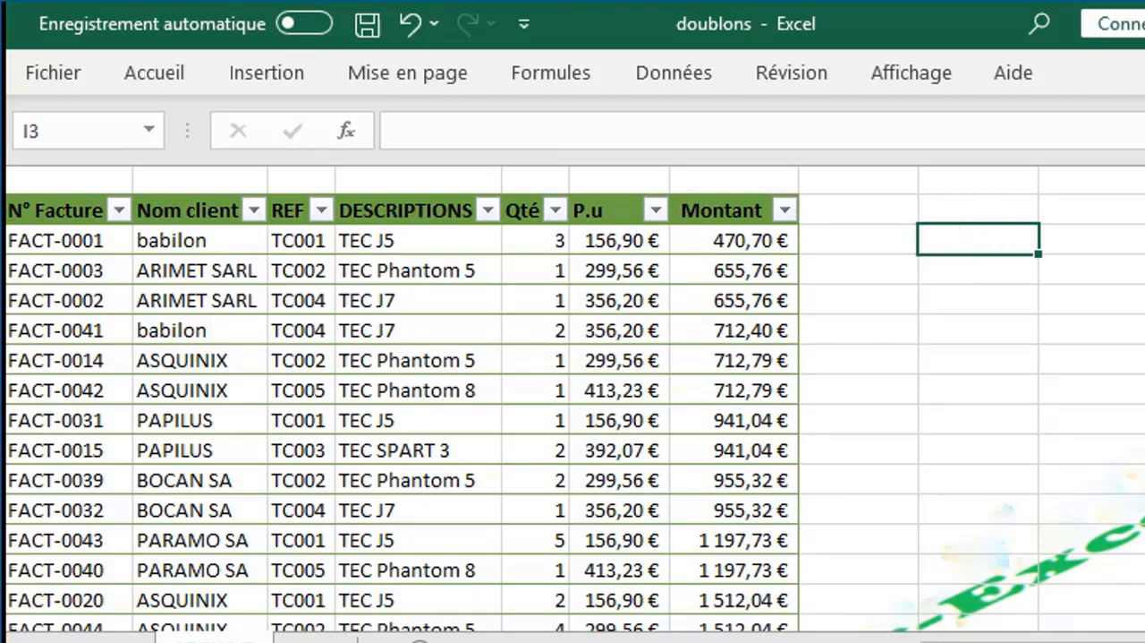
{"action": "type", "text": "=u"}
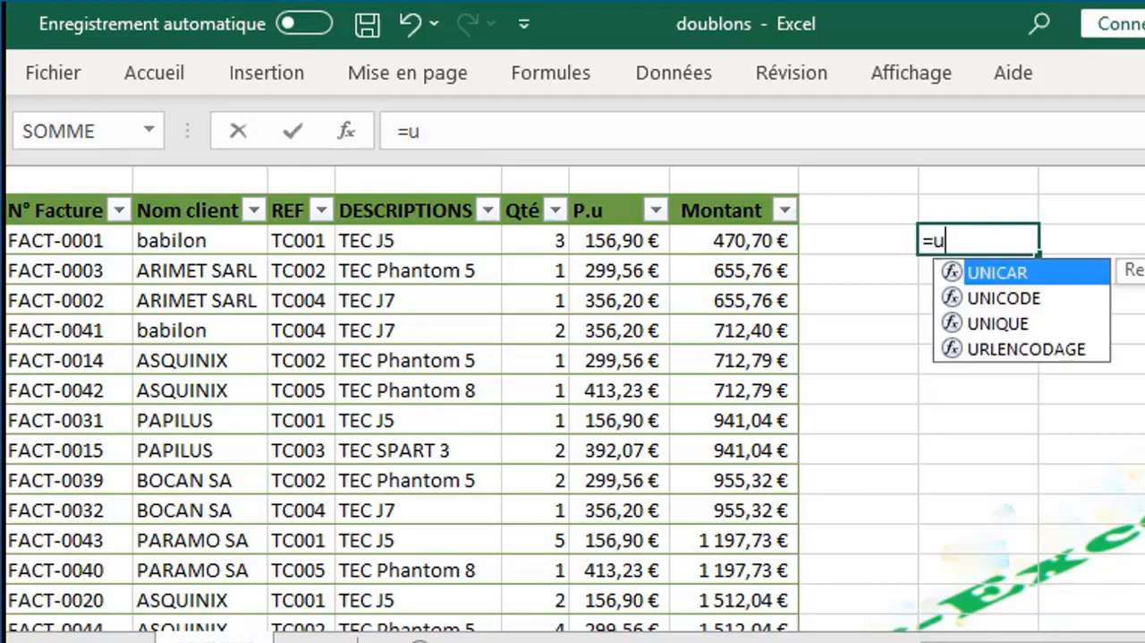
{"action": "type", "text": "n"}
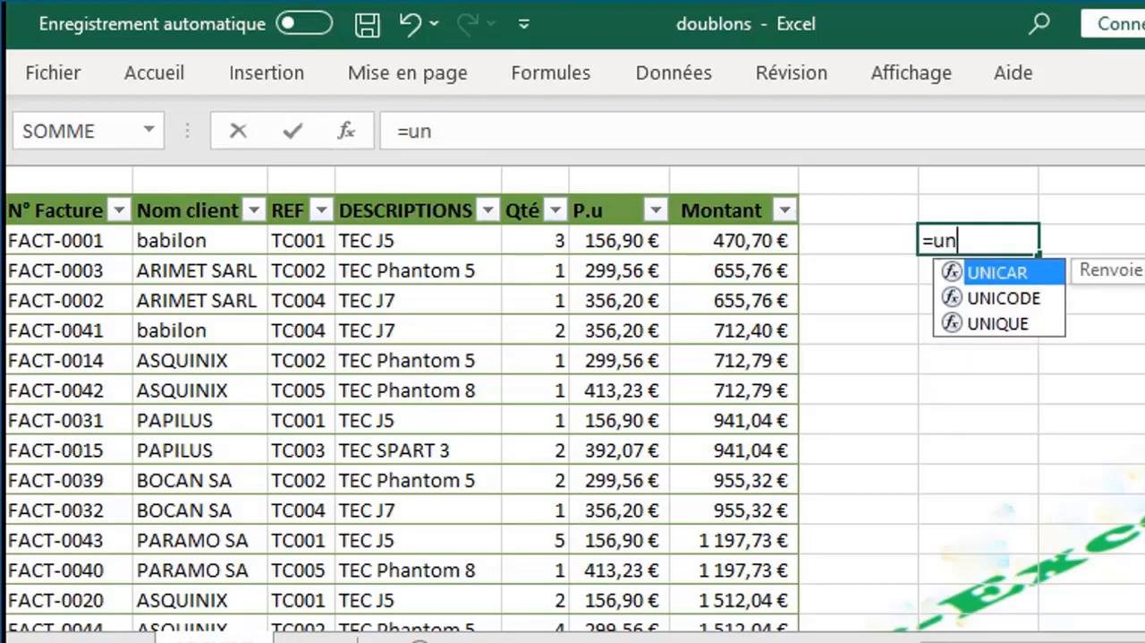
{"action": "double_click", "coordinate": [999, 323]}
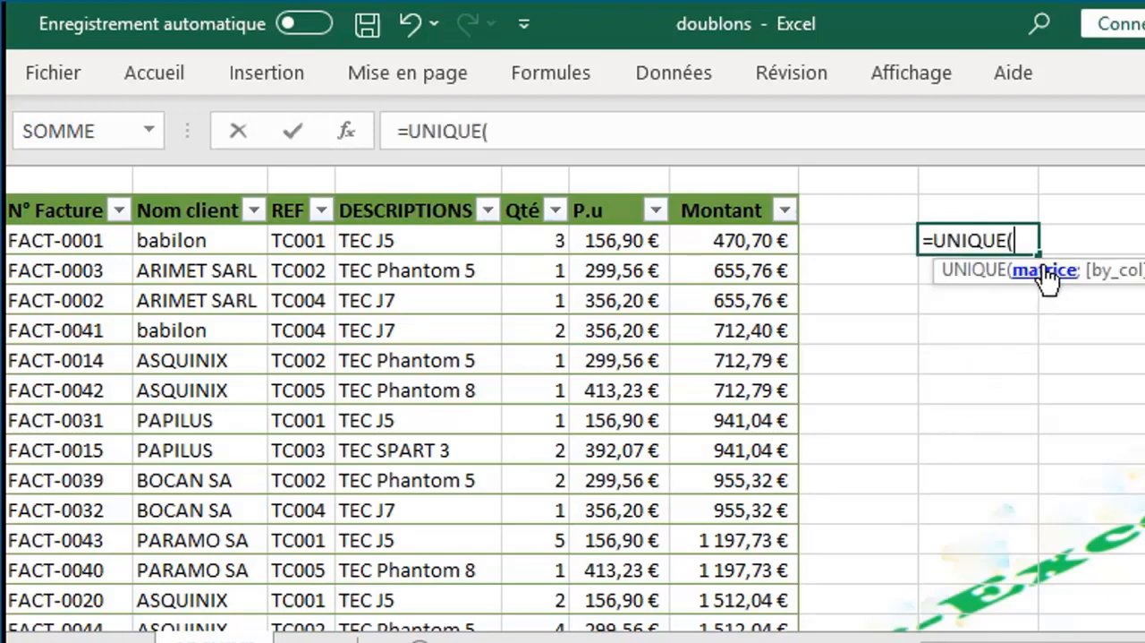
{"action": "left_click", "coordinate": [177, 190]}
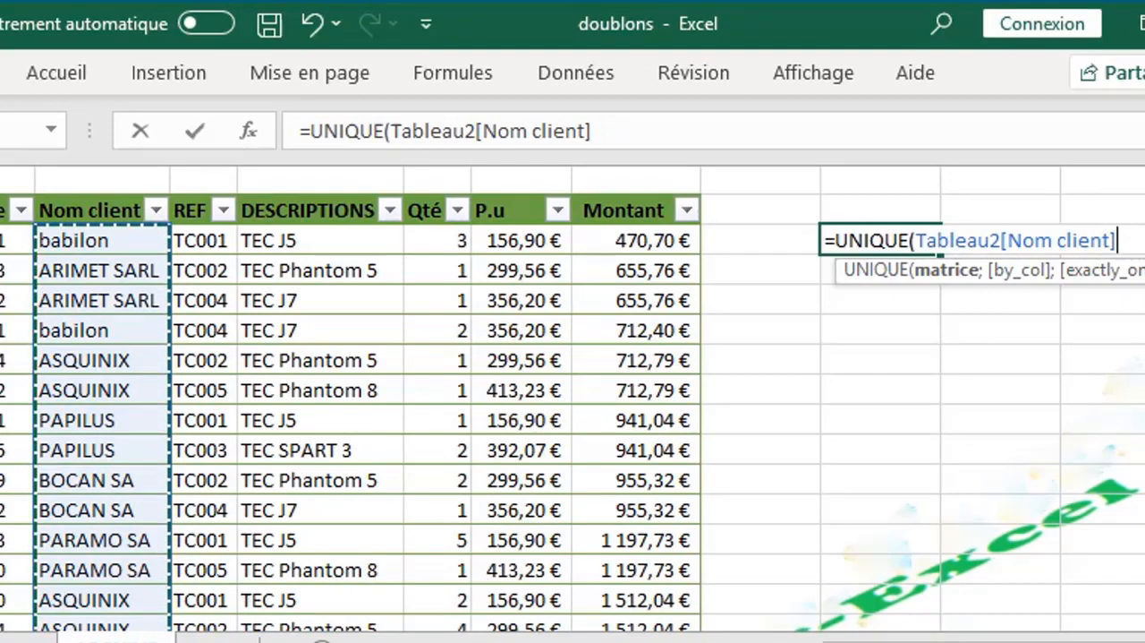
{"action": "scroll", "coordinate": [1096, 242], "scroll_direction": "down", "scroll_amount": 10}
{"action": "scroll", "coordinate": [573, 399], "scroll_direction": "up", "scroll_amount": 10}
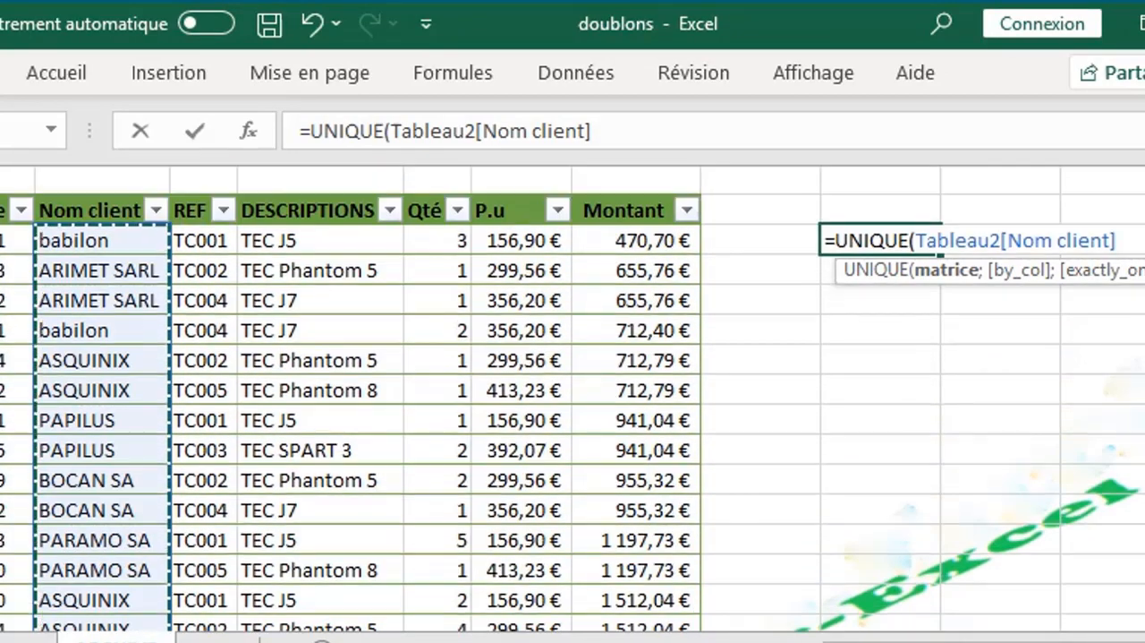
{"action": "key", "text": "Return"}
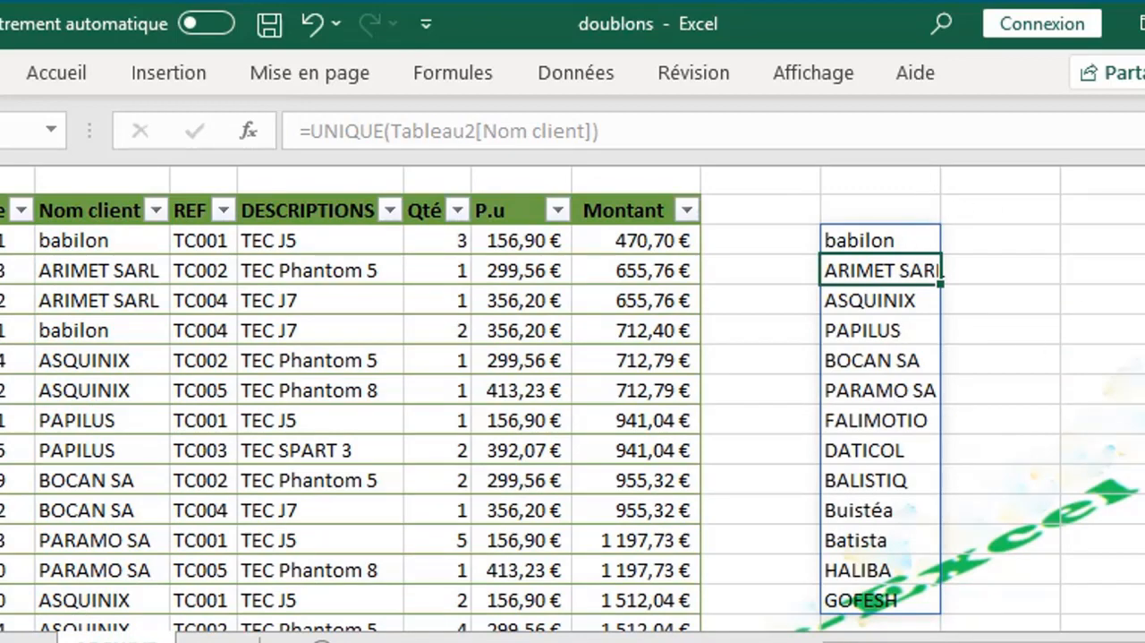
Add the test client mpl in the Nom client column directly below the table and check whether the extracted list includes it
{"action": "scroll", "coordinate": [573, 399], "scroll_direction": "down", "scroll_amount": 7}
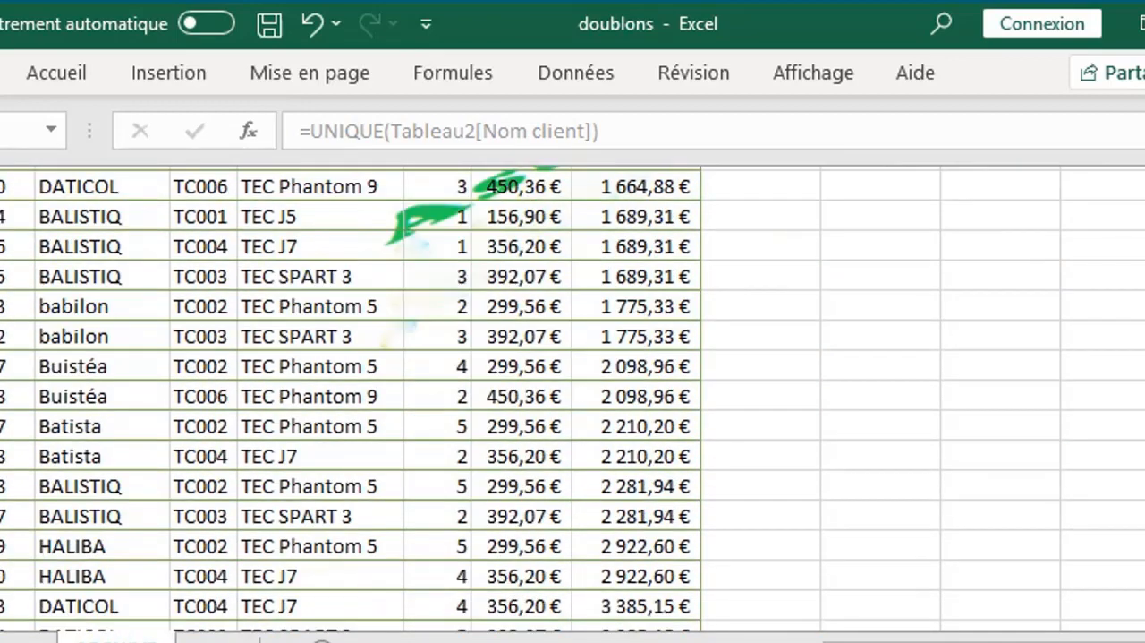
{"action": "scroll", "coordinate": [235, 445], "scroll_direction": "down", "scroll_amount": 5}
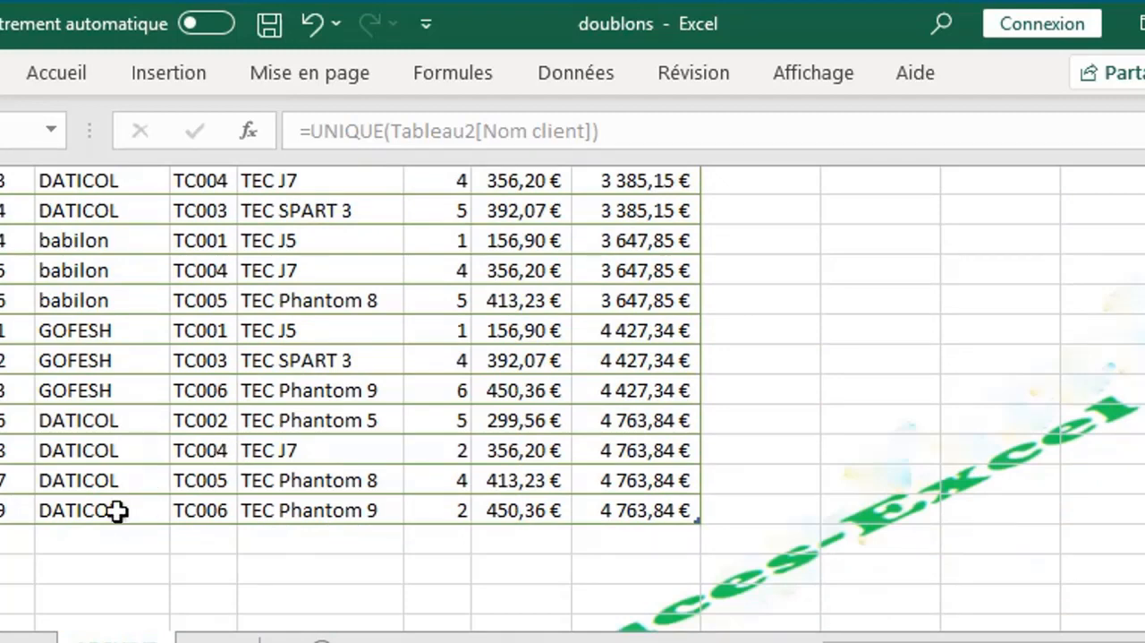
{"action": "left_click", "coordinate": [102, 528]}
{"action": "type", "text": "mpmpl"}
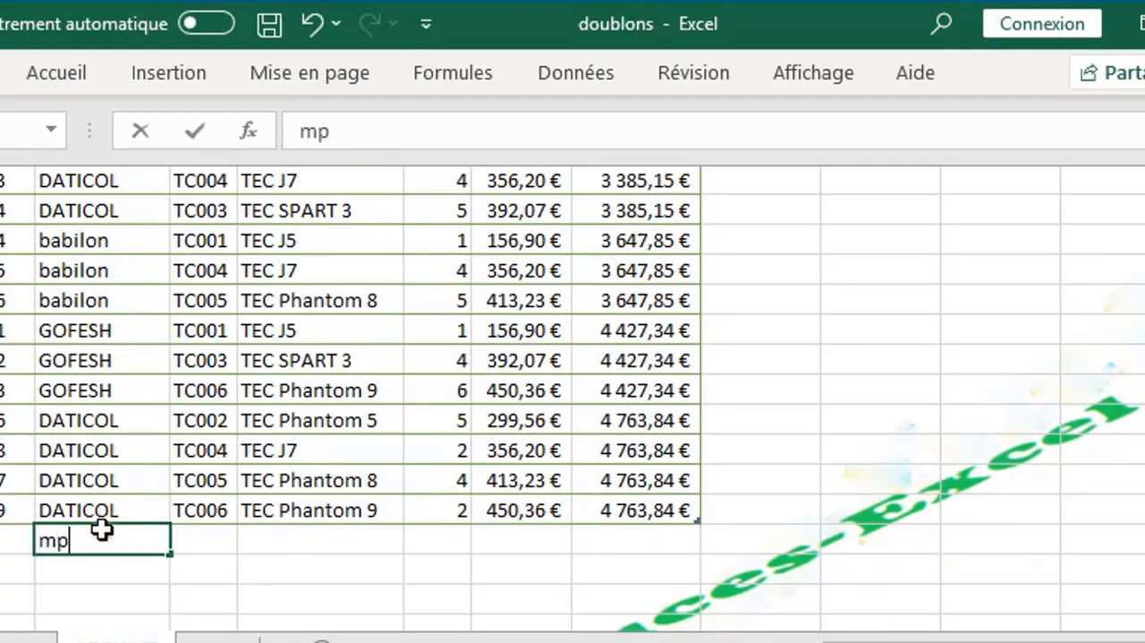
{"action": "left_click", "coordinate": [726, 484]}
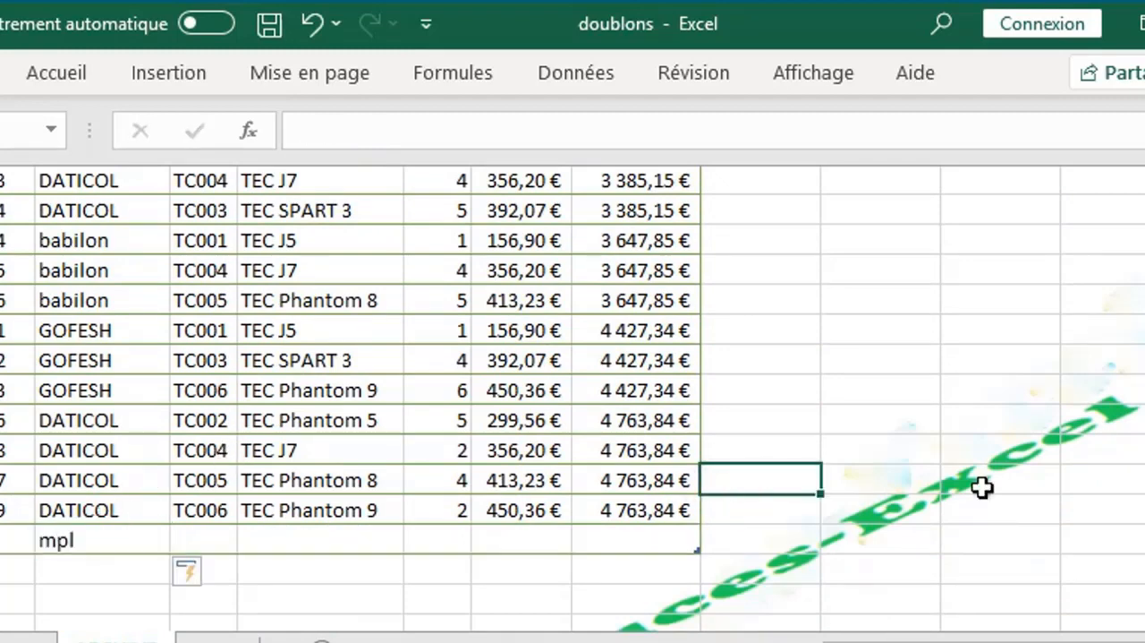
{"action": "scroll", "coordinate": [572, 398], "scroll_direction": "up", "scroll_amount": 8}
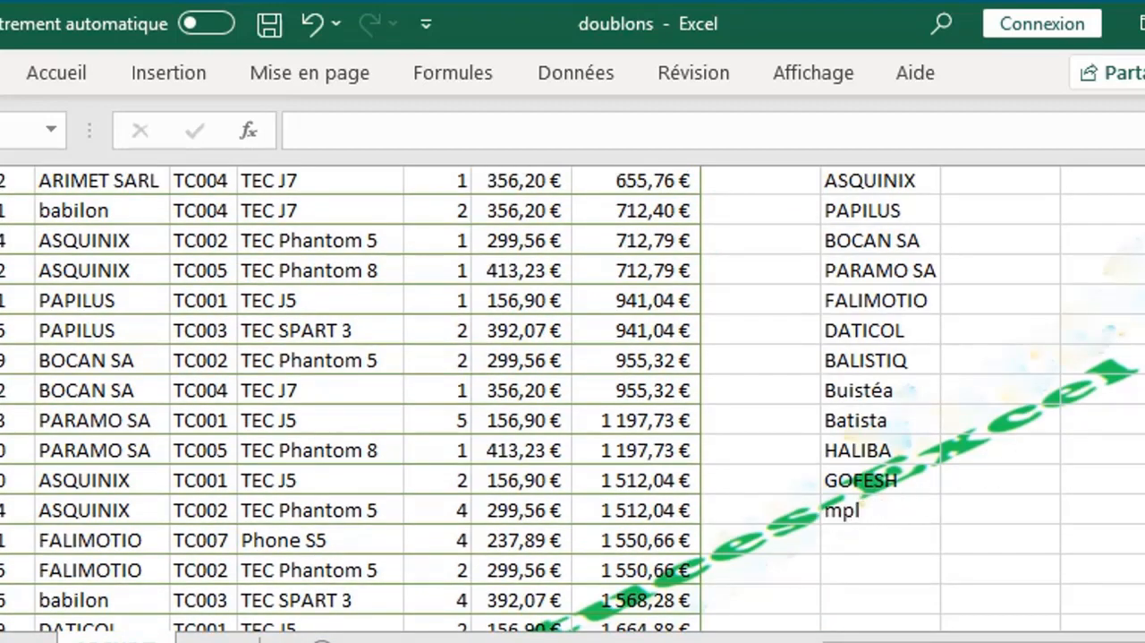
{"action": "scroll", "coordinate": [573, 399], "scroll_direction": "up", "scroll_amount": 1}
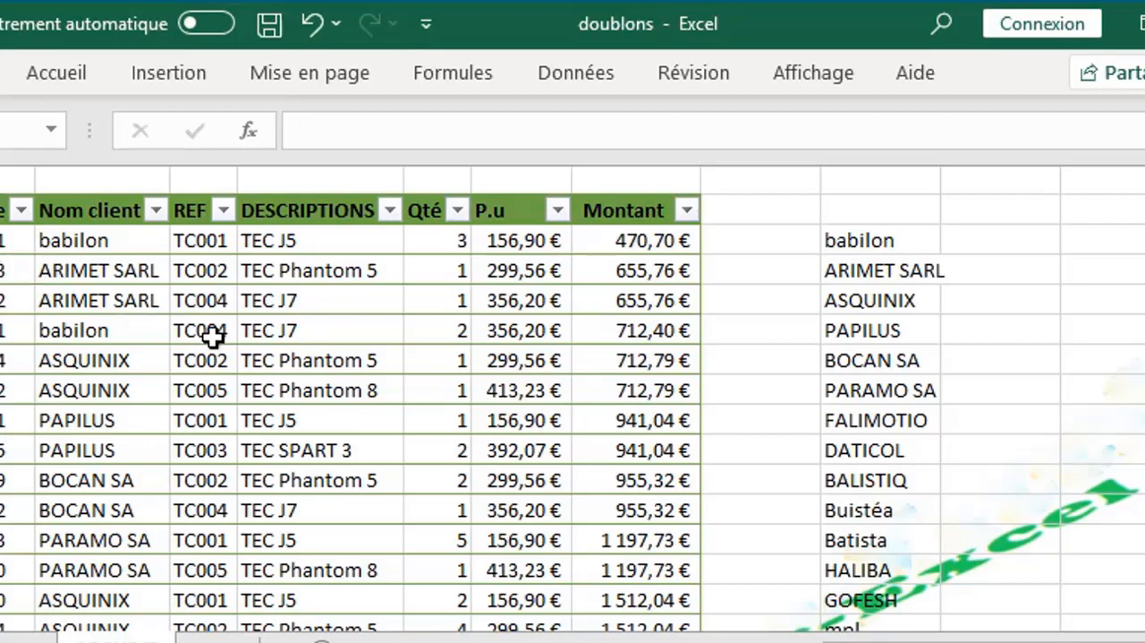
Sort the extracted client list alphabetically by changing the formula in I3 to =TRIER(UNIQUE(Tableau2[Nom client]))
{"action": "left_click", "coordinate": [860, 235]}
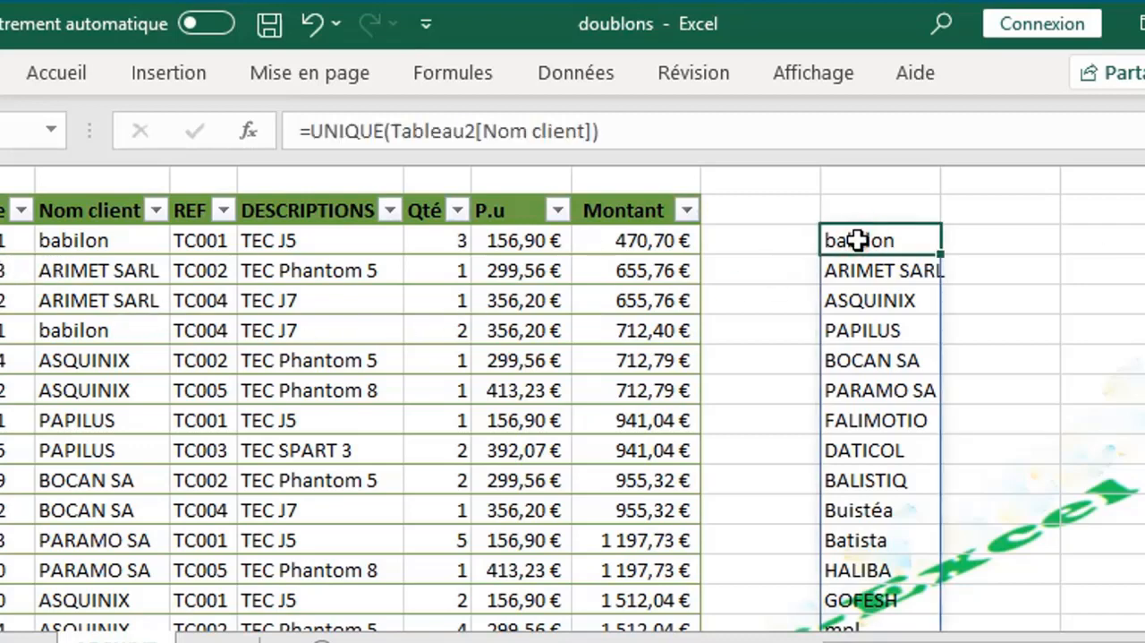
{"action": "left_click", "coordinate": [833, 244]}
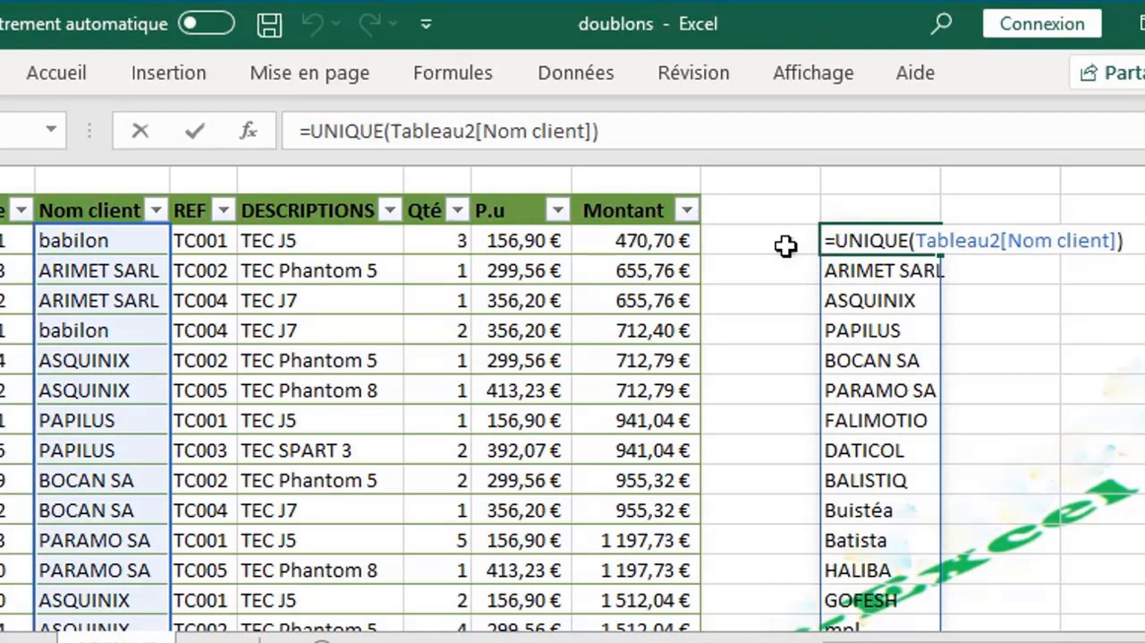
{"action": "type", "text": "t"}
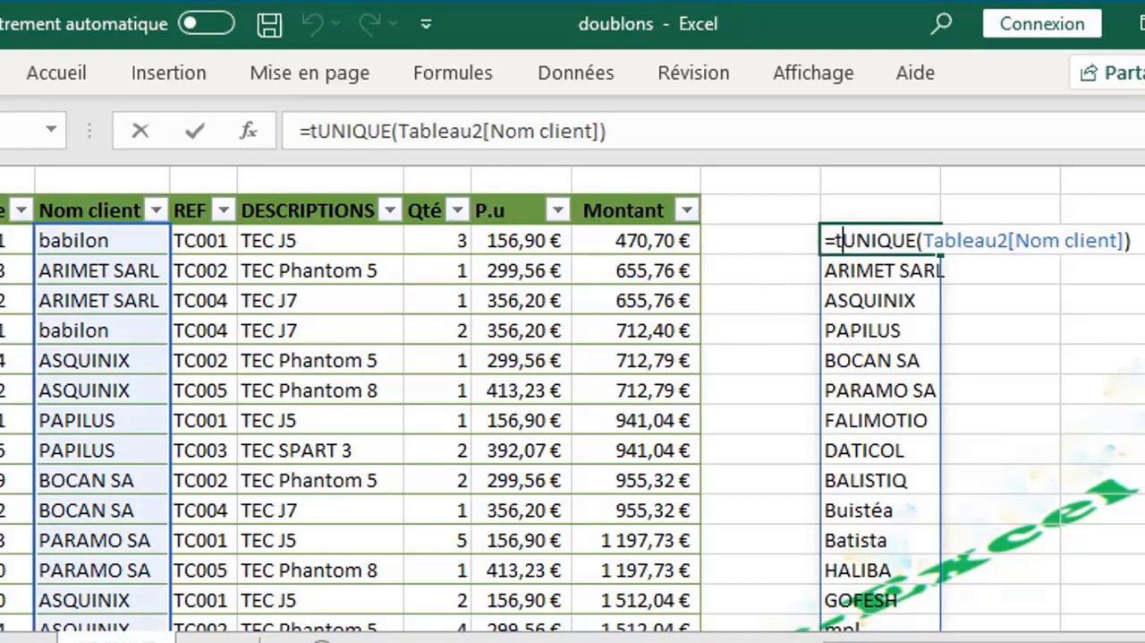
{"action": "type", "text": "r"}
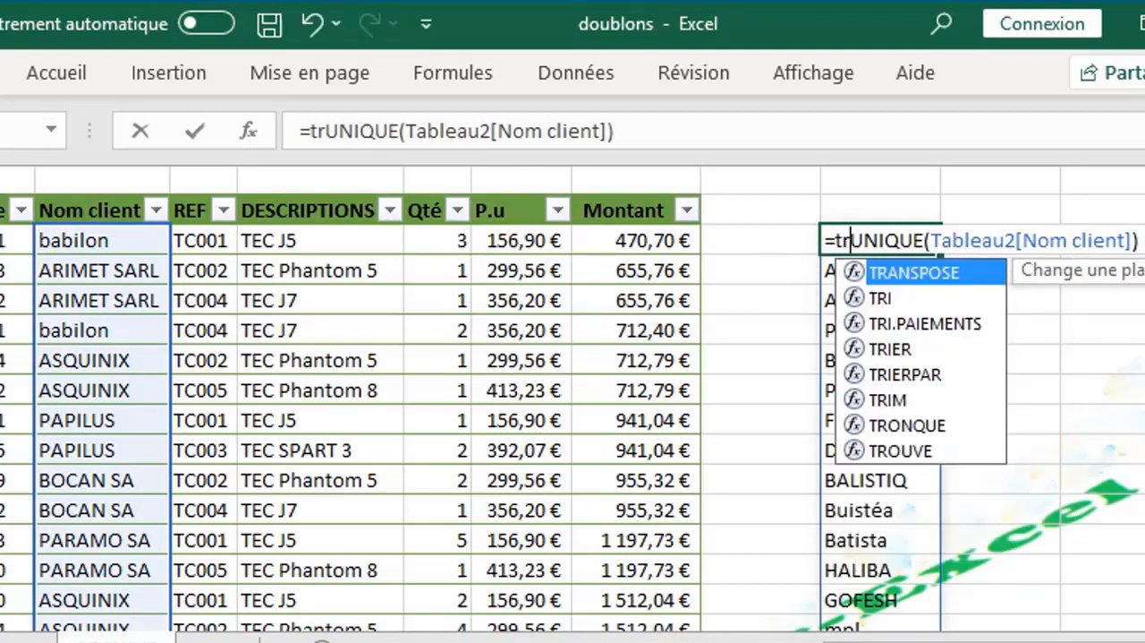
{"action": "type", "text": "i"}
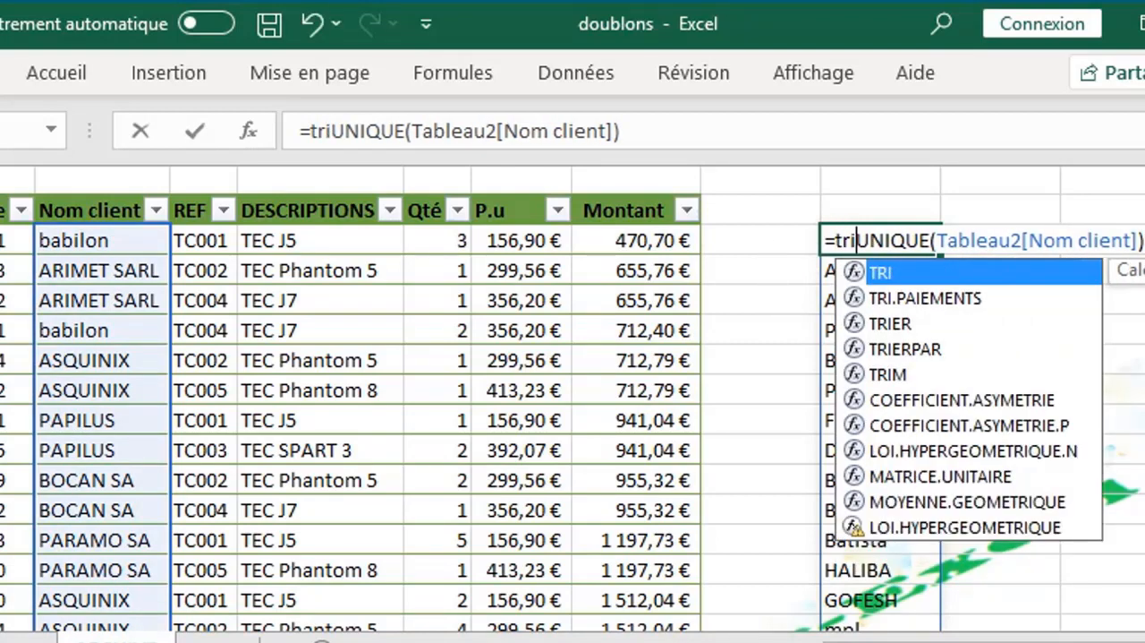
{"action": "double_click", "coordinate": [895, 324]}
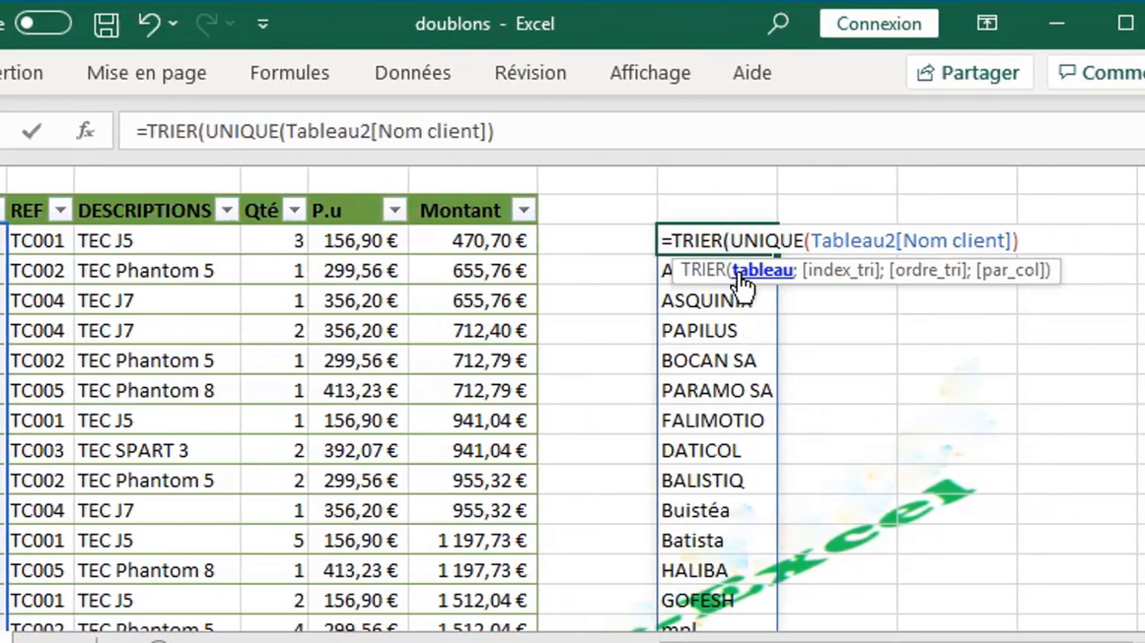
{"action": "left_click", "coordinate": [1030, 240]}
{"action": "type", "text": ")"}
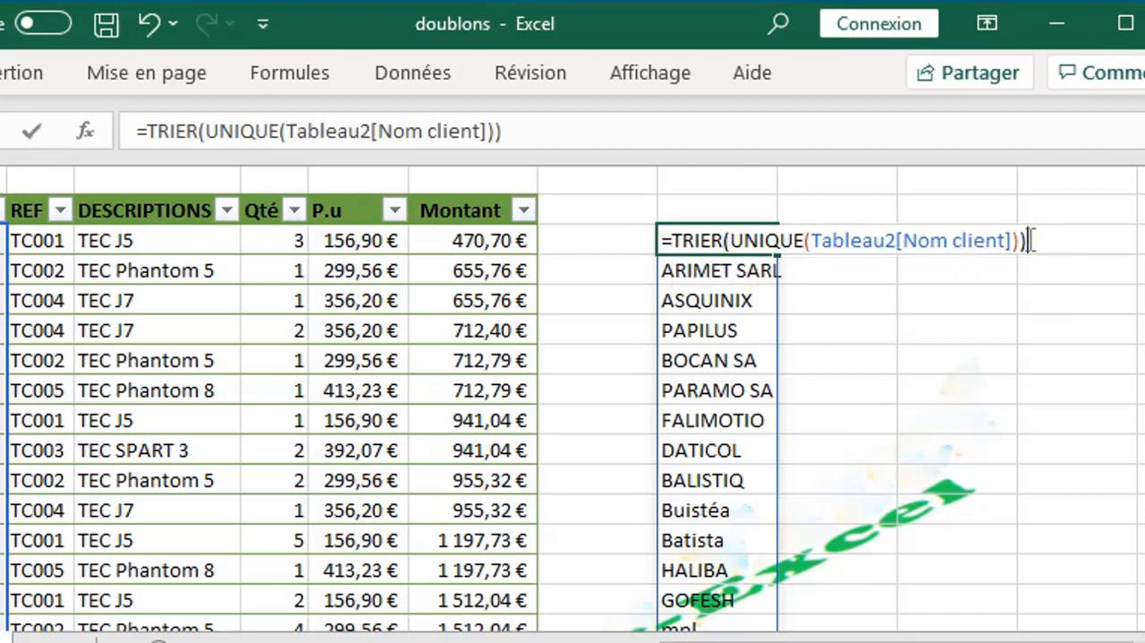
{"action": "key", "text": "Return"}
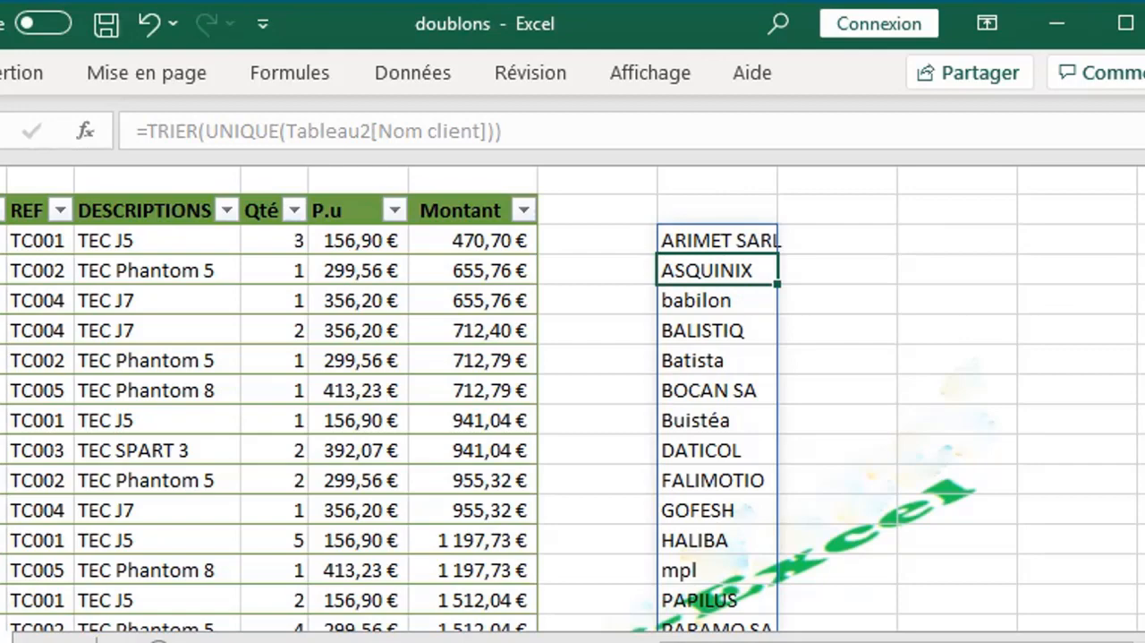
Add the test client aam in B48 below the table and check its position in the sorted client list
{"action": "left_click_drag", "start_coordinate": [1143, 291], "coordinate": [1143, 474]}
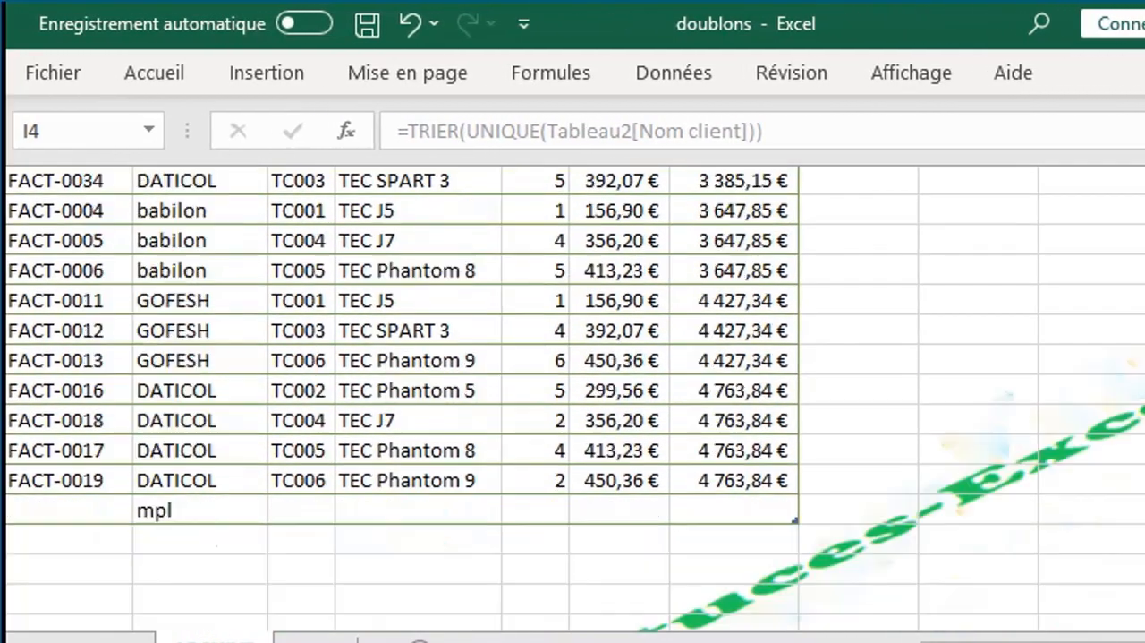
{"action": "left_click", "coordinate": [168, 539]}
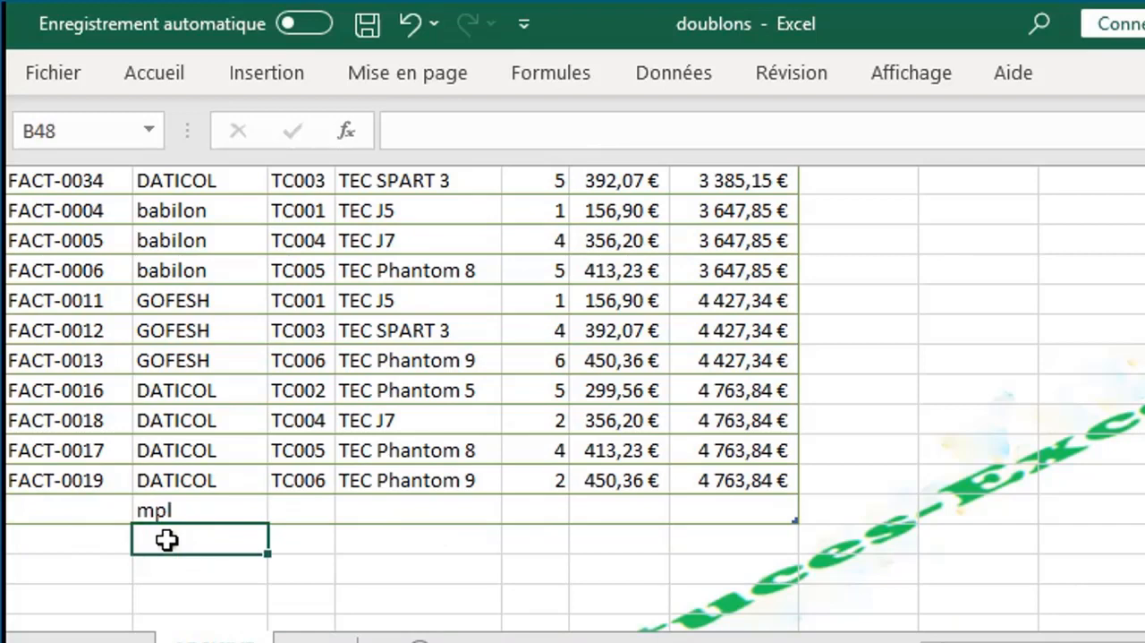
{"action": "type", "text": "aam"}
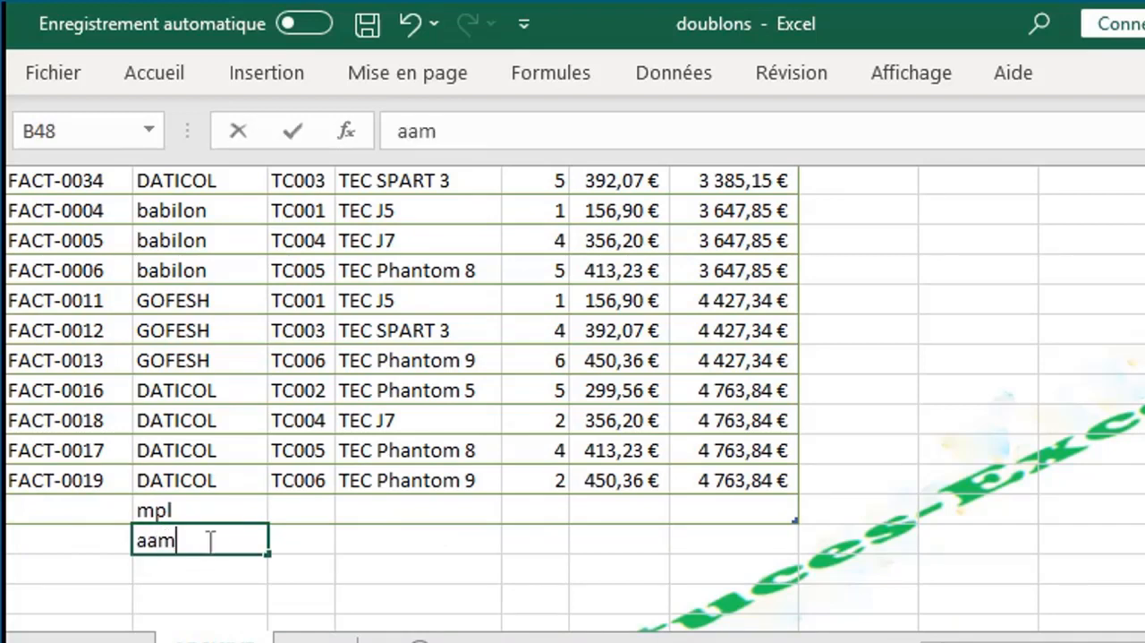
{"action": "left_click", "coordinate": [547, 542]}
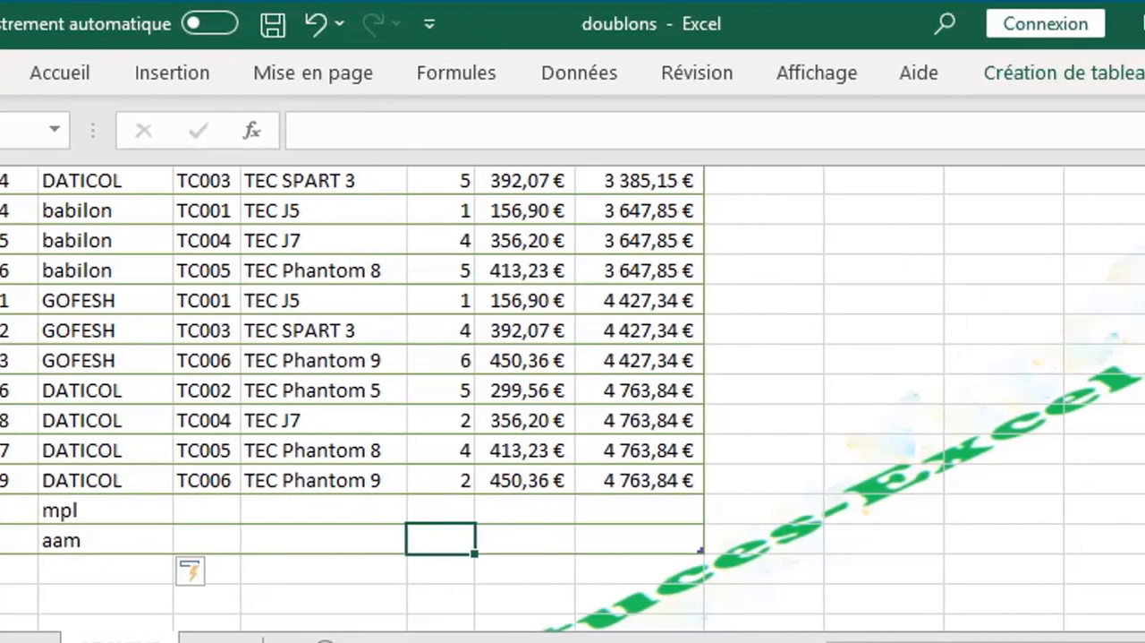
{"action": "scroll", "coordinate": [573, 403], "scroll_direction": "up", "scroll_amount": 12}
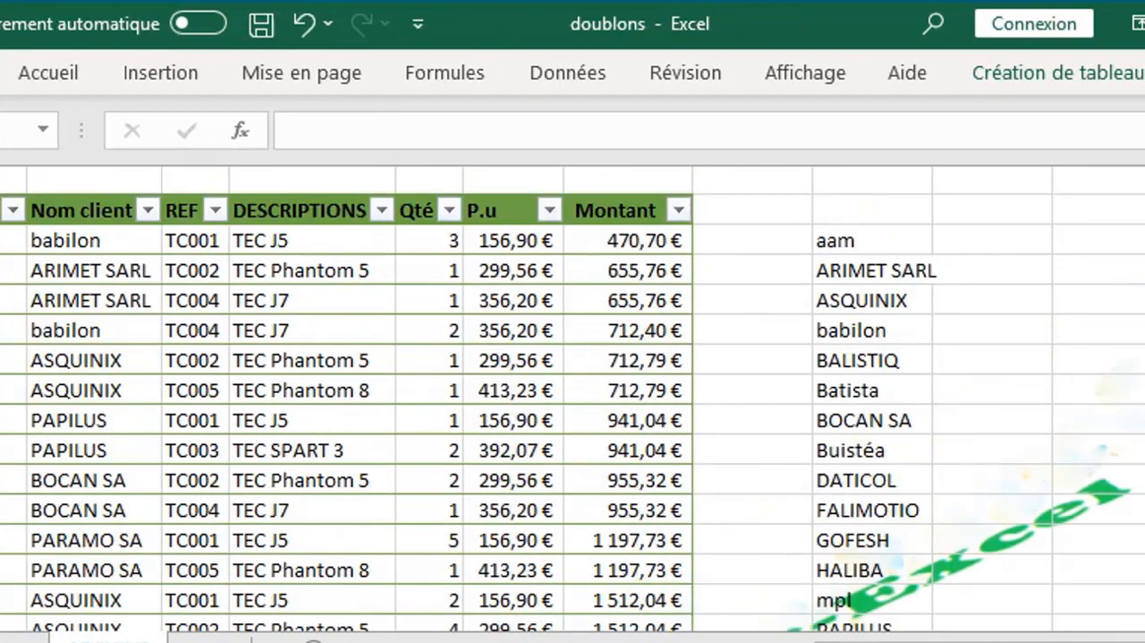
{"action": "left_click", "coordinate": [1123, 420]}
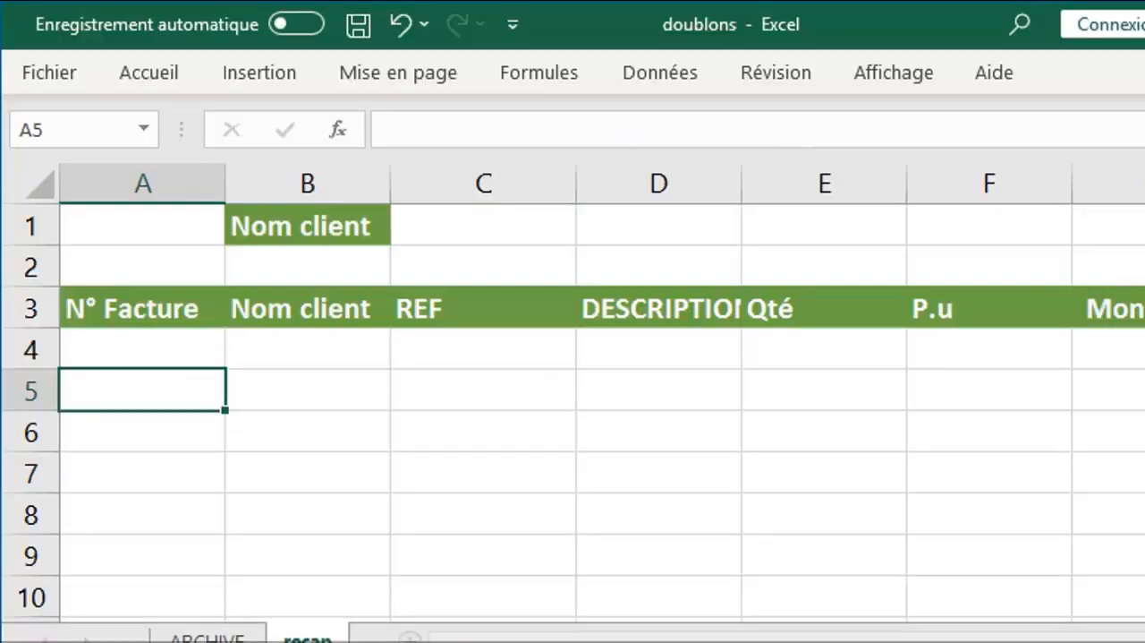
Choose ARIMET SARL and then babilon from the Nom client drop-down in C1 to filter the invoice lines by client
{"action": "left_click", "coordinate": [413, 208]}
{"action": "left_click", "coordinate": [540, 212]}
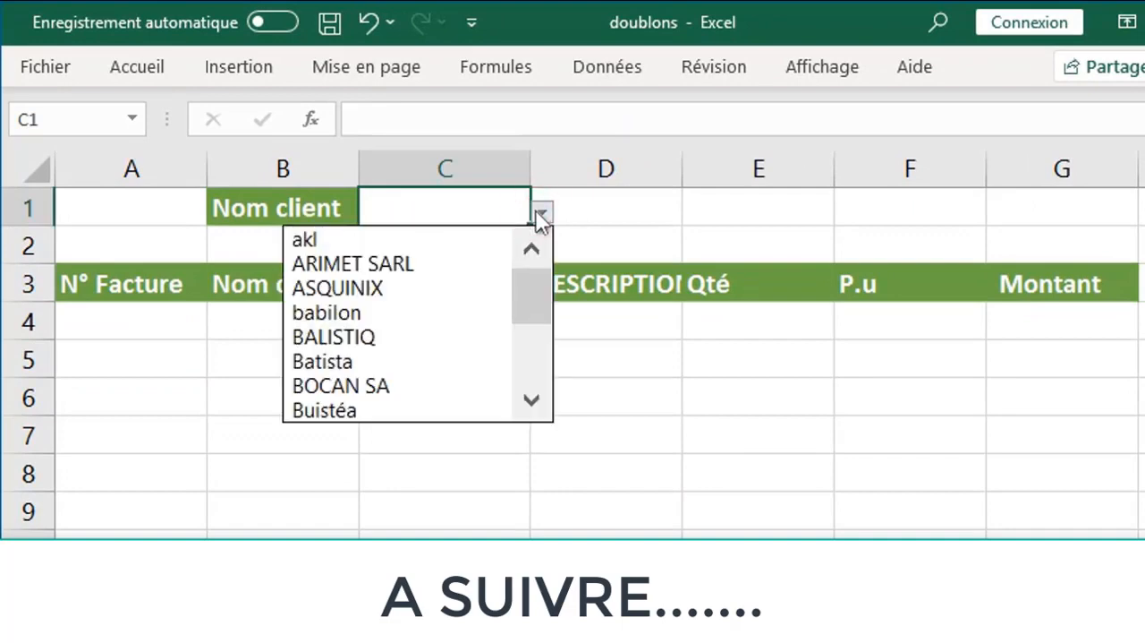
{"action": "left_click", "coordinate": [422, 268]}
{"action": "left_click", "coordinate": [542, 213]}
{"action": "left_click", "coordinate": [442, 291]}
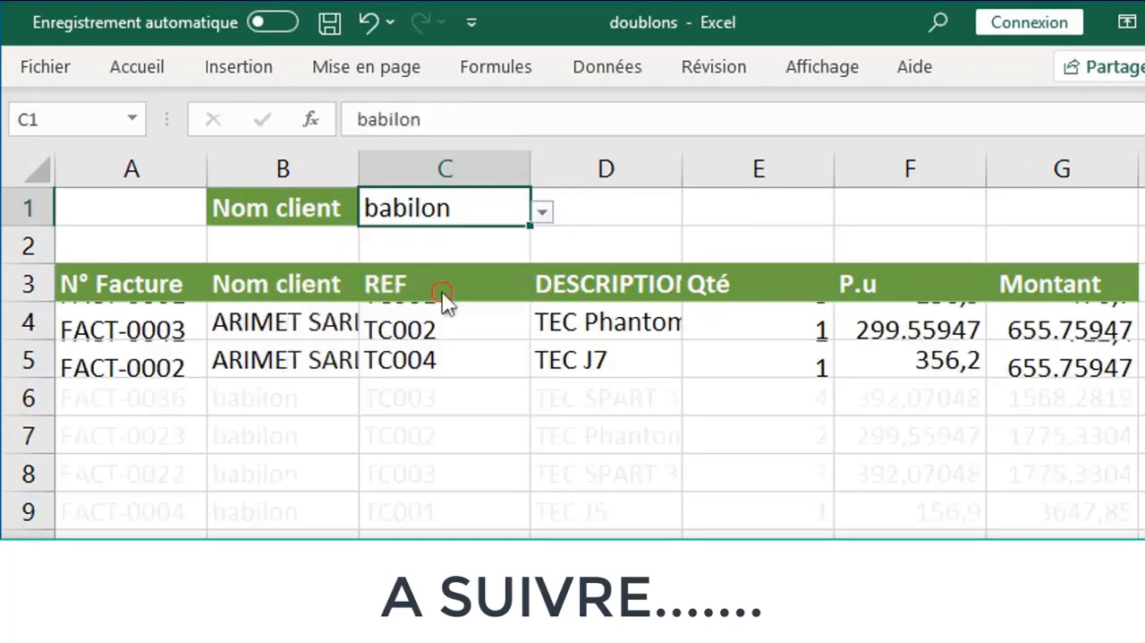